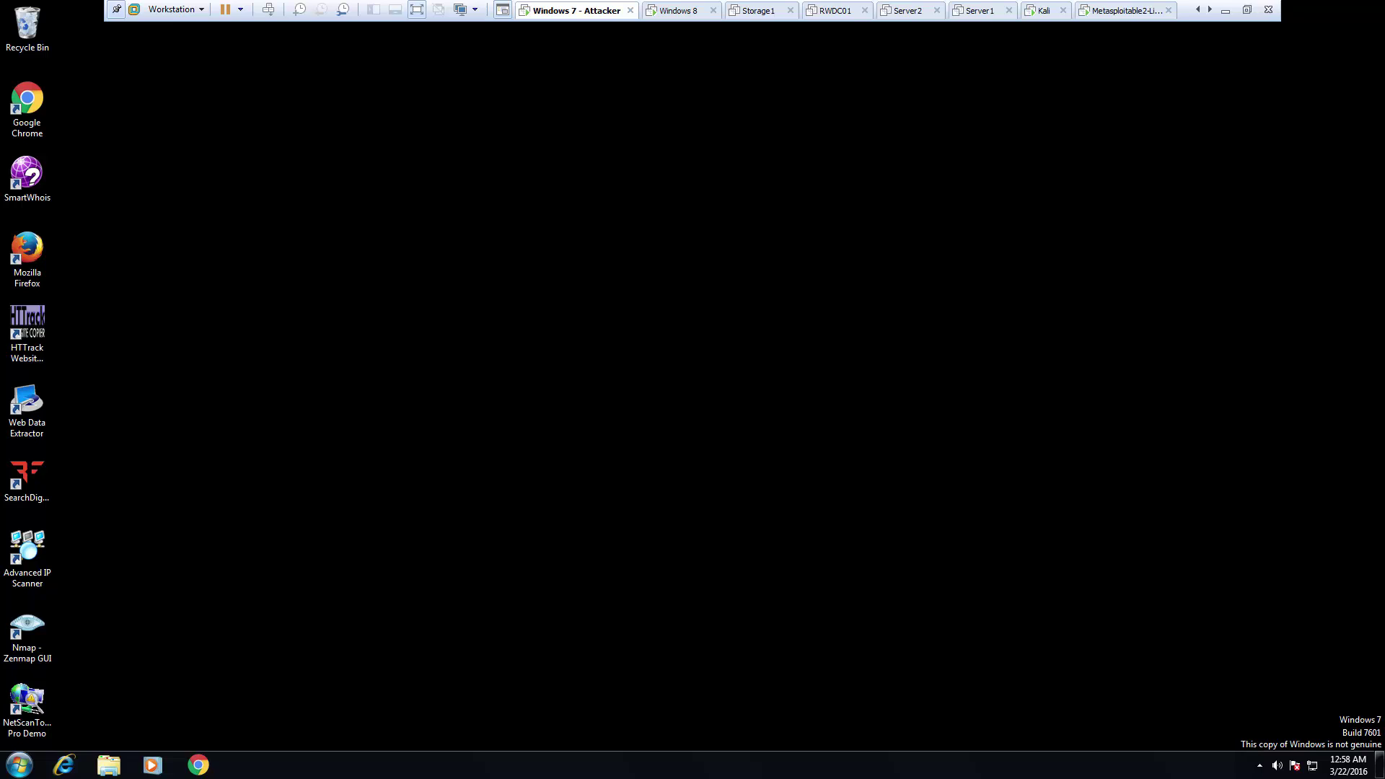
left_click(198, 765)
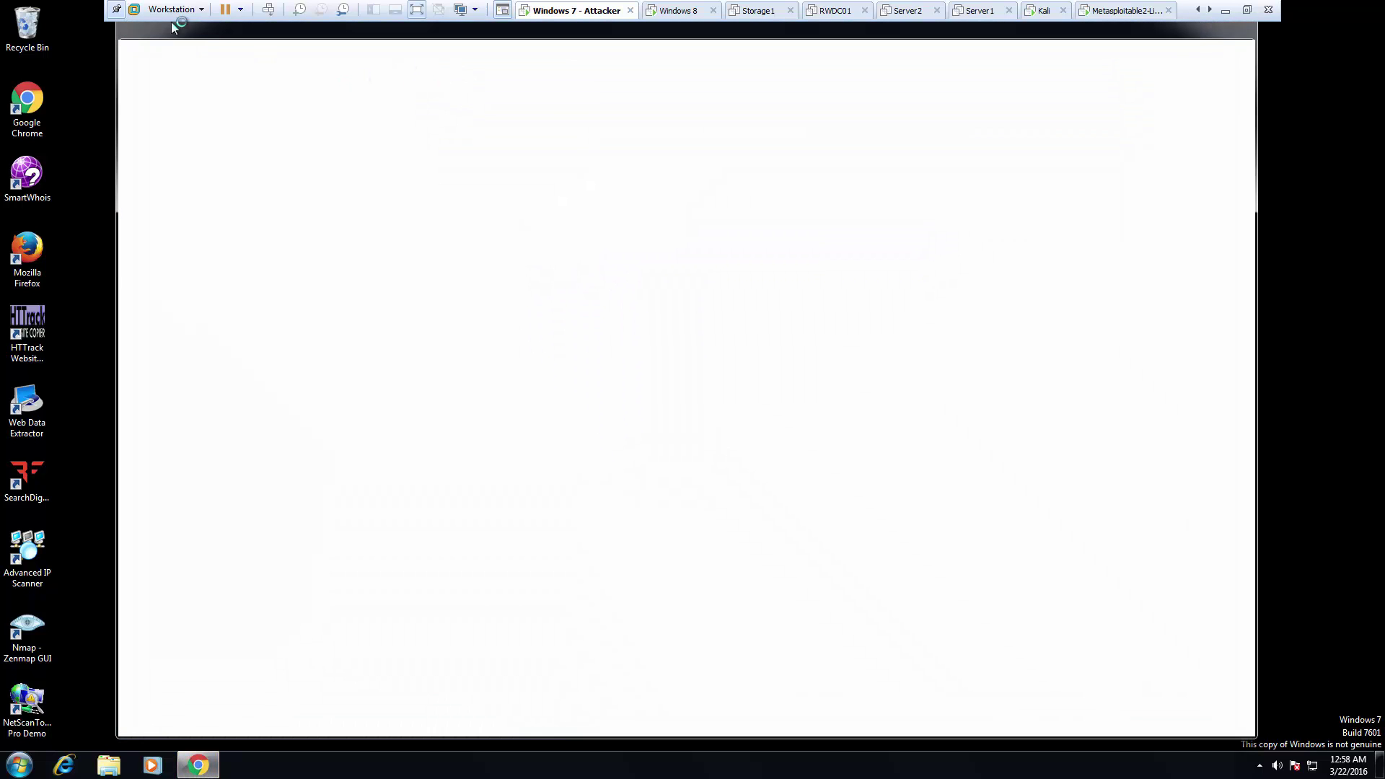
type("http://www.solarwinds.com/")
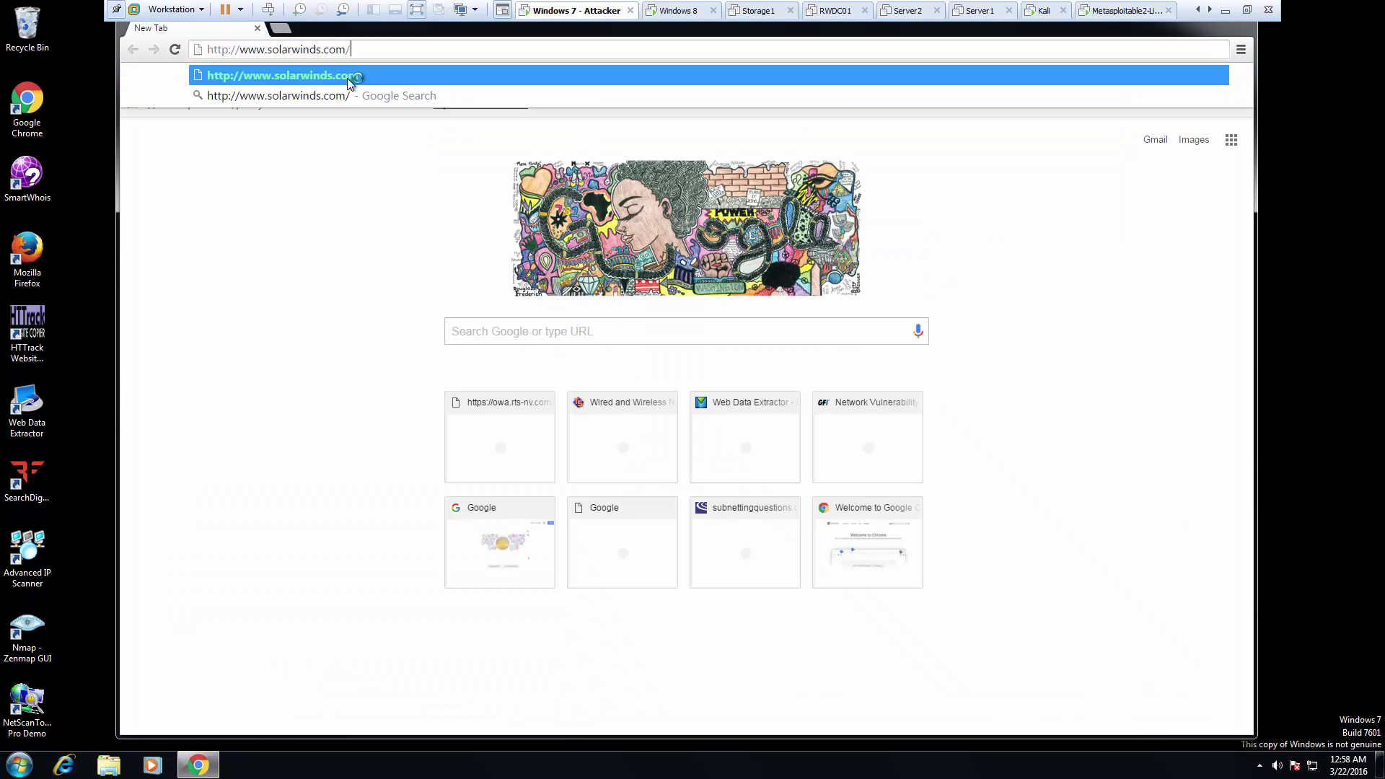
left_click(288, 69)
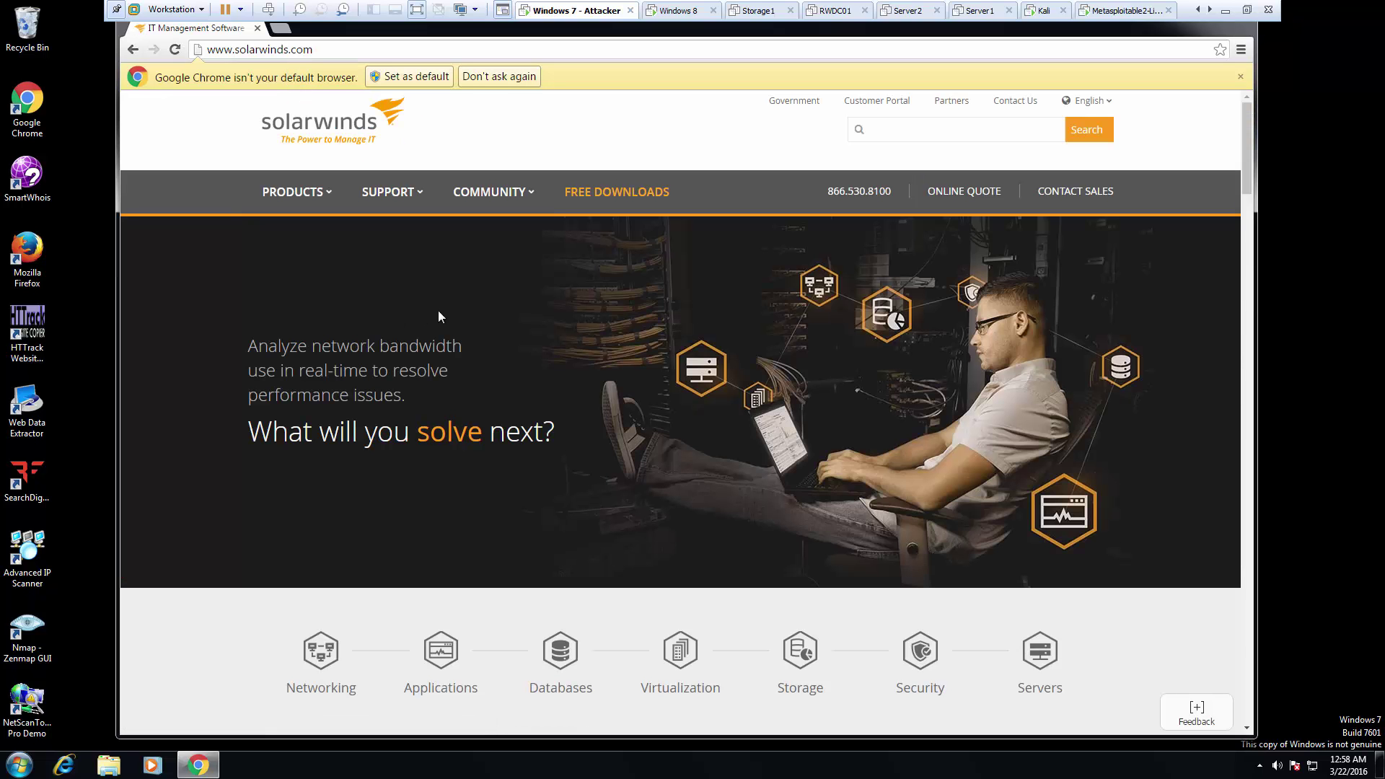
Step: Go to the SolarWinds Free Downloads page, scroll through the trial tools, and restore the window
left_click(655, 192)
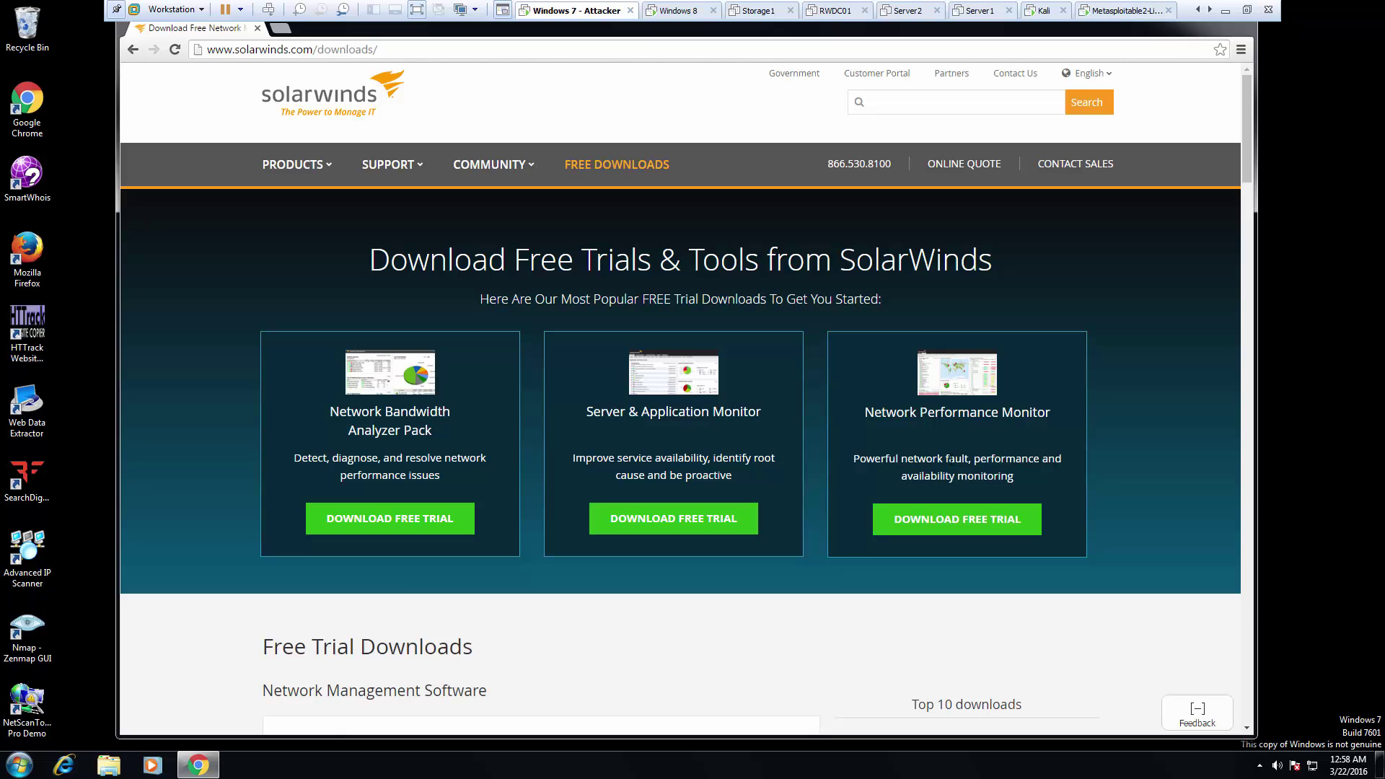
scroll(298, 417, "down", 5)
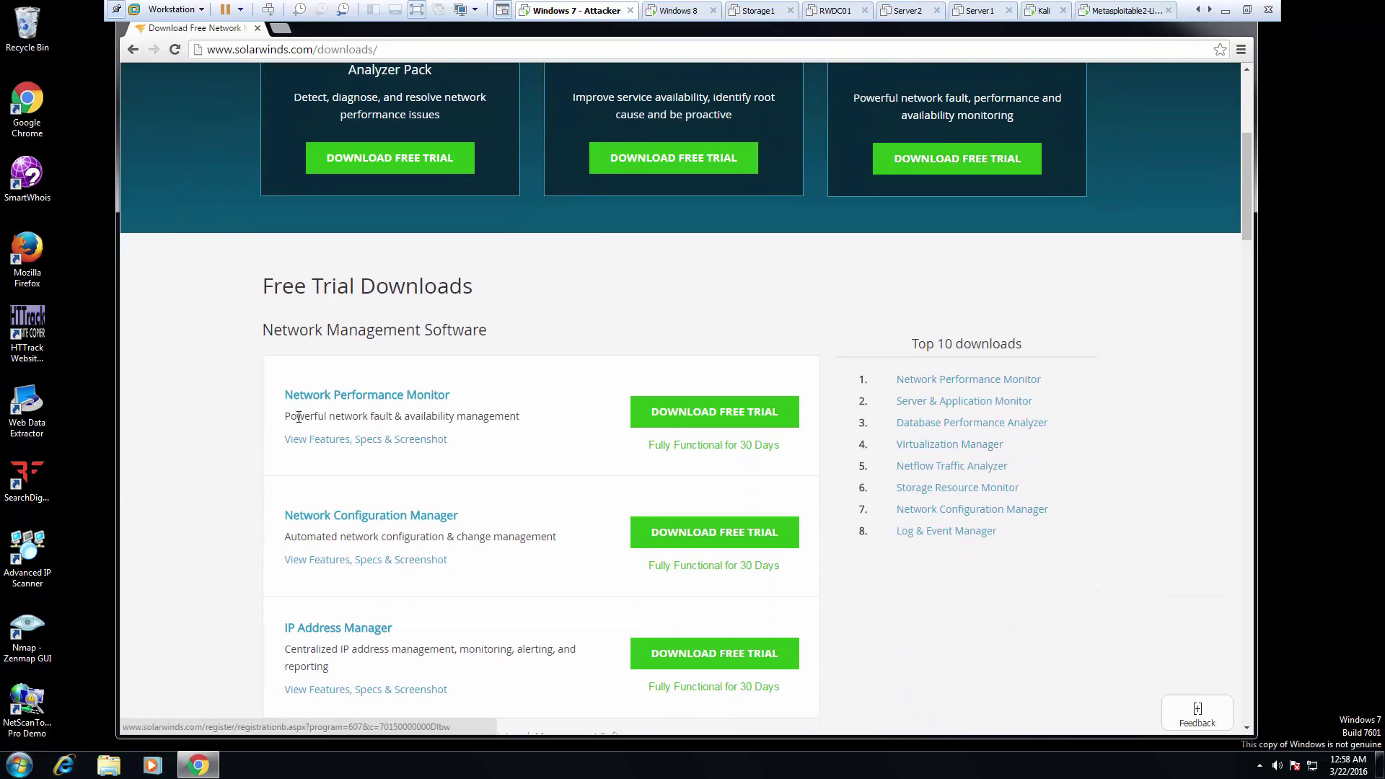
scroll(238, 421, "down", 3)
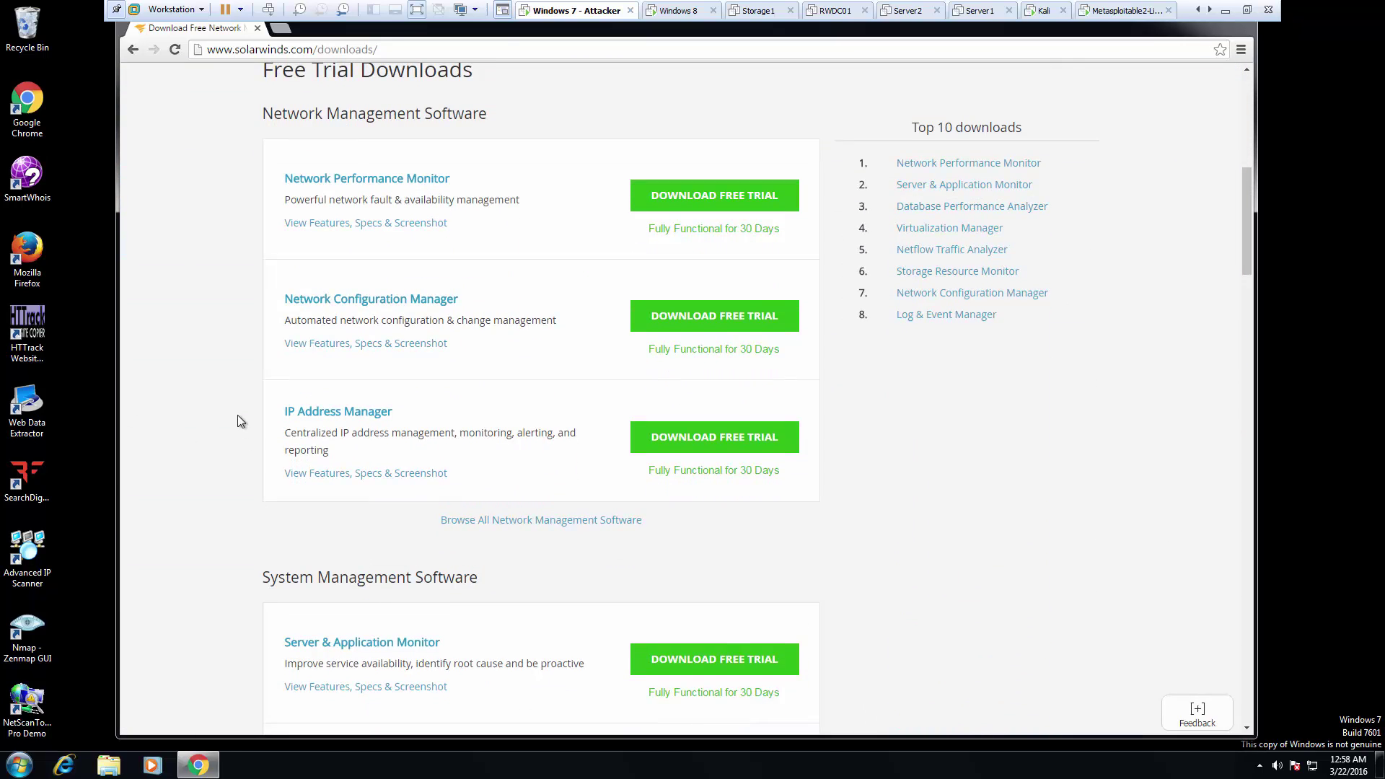
scroll(241, 421, "down", 6)
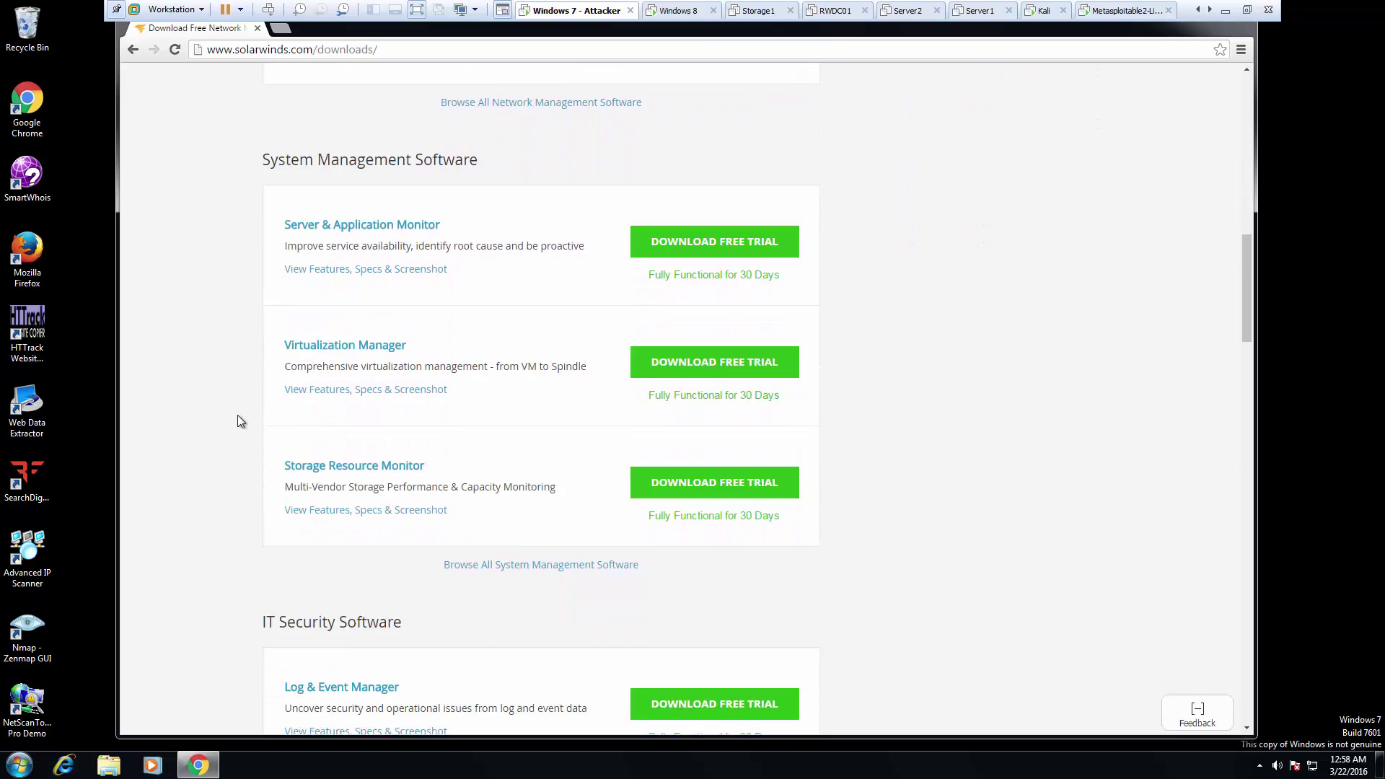
scroll(241, 421, "down", 3)
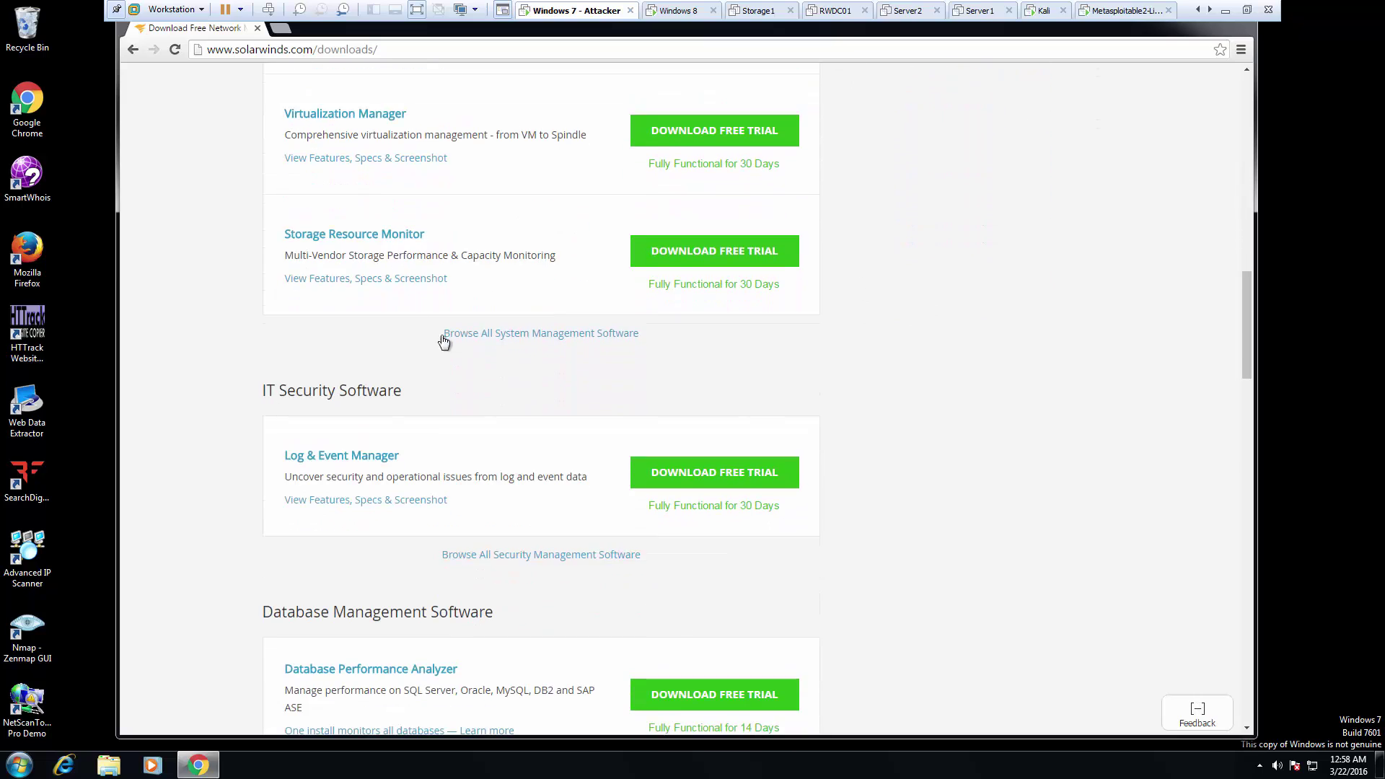
double_click(125, 31)
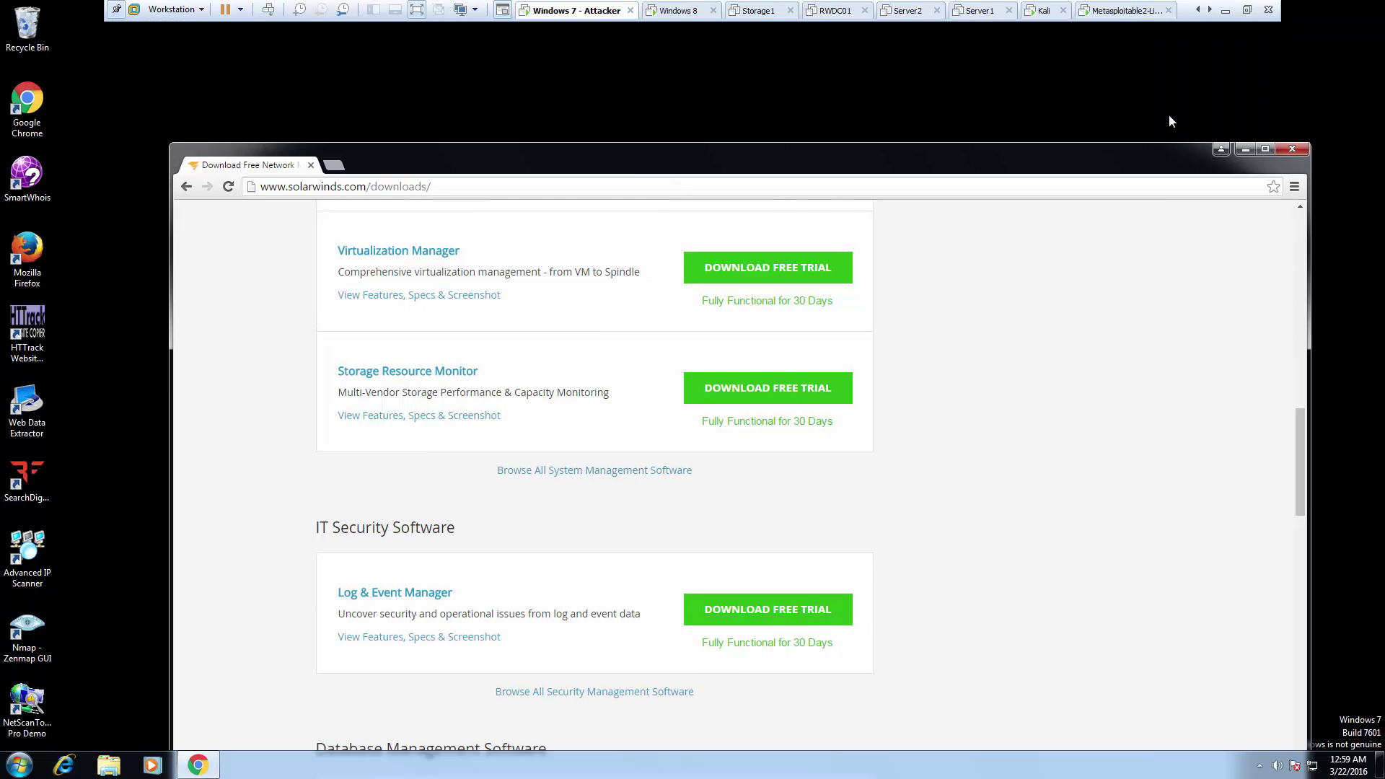
Step: Close Chrome and open CEHv8 Module 03 Scanning Networks on the CEH Tools (D:) drive
left_click(1292, 148)
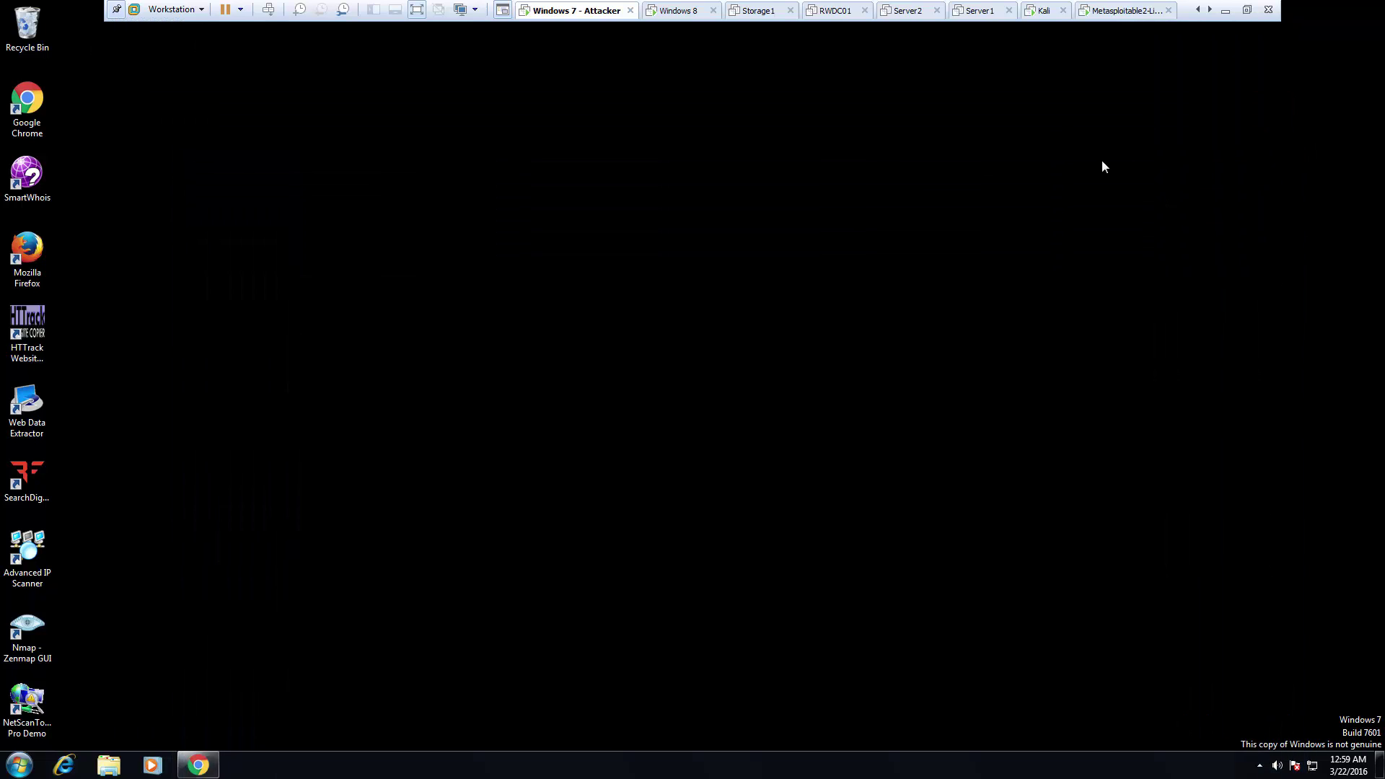
left_click(112, 770)
left_click(306, 390)
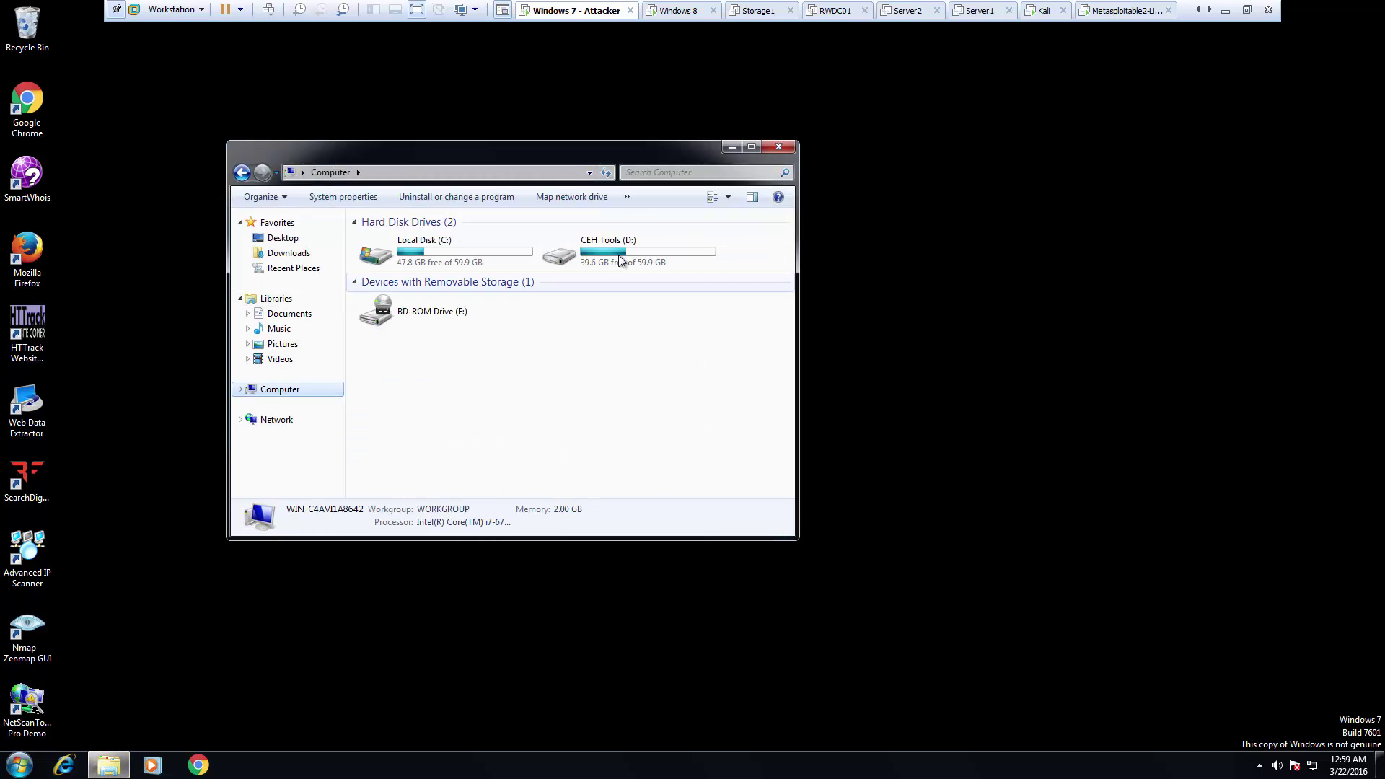
double_click(618, 254)
left_click(511, 257)
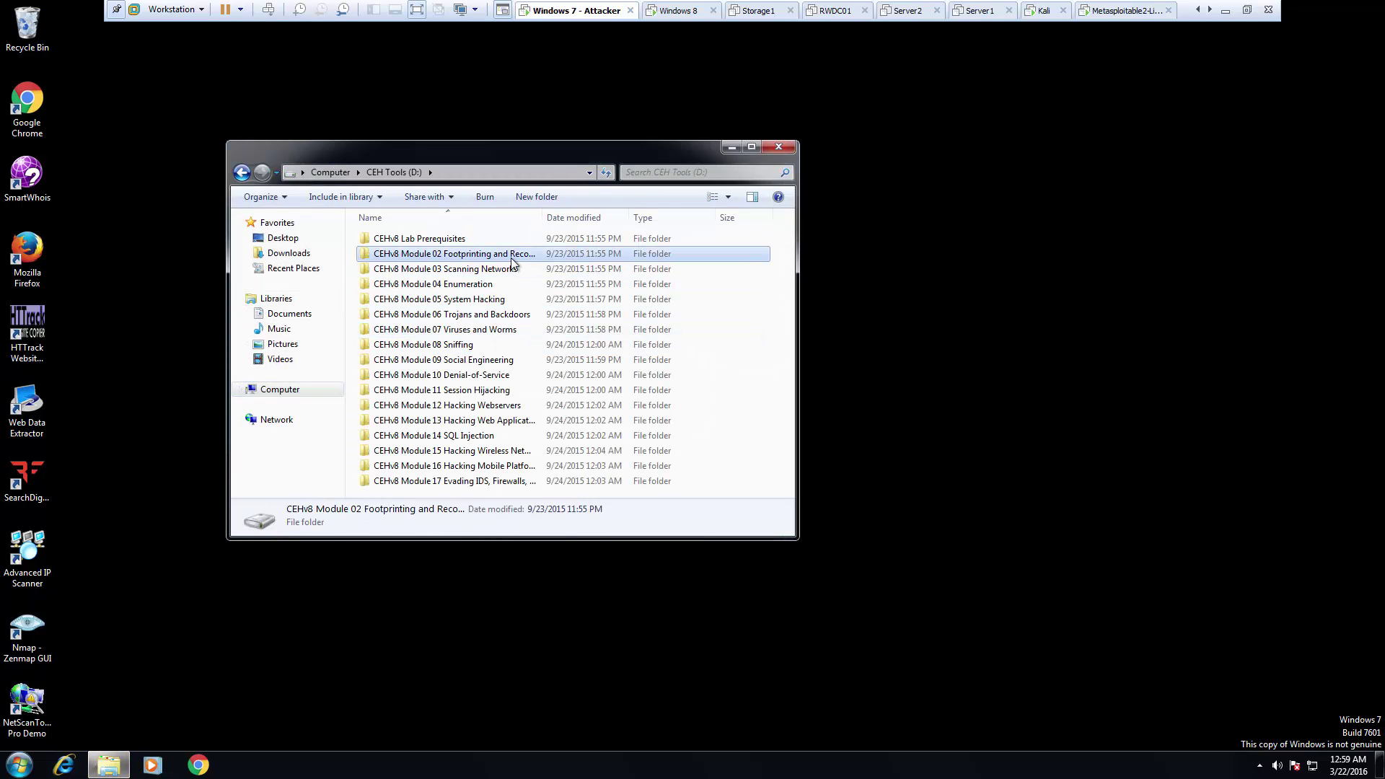
double_click(499, 270)
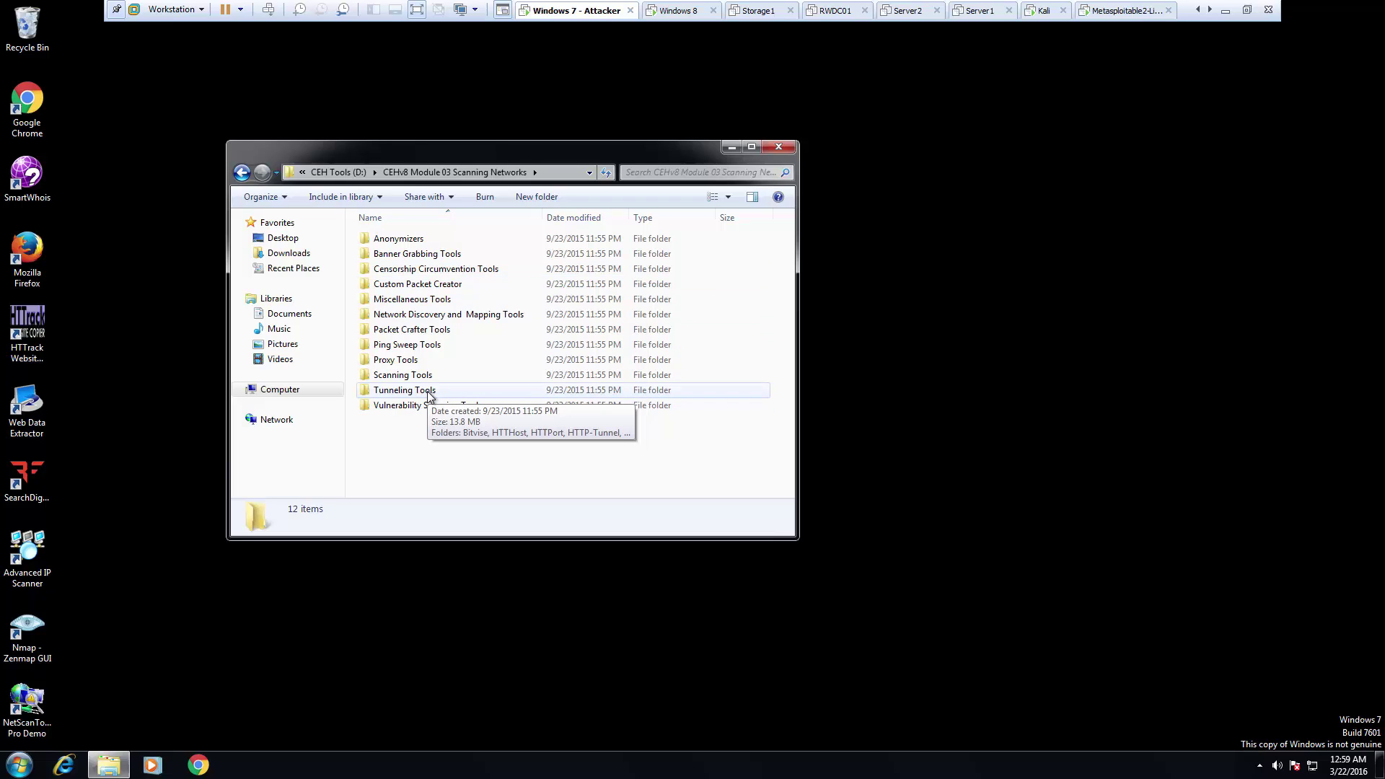
Step: Run LANSurveyor104Demo from Network Discovery and Mapping Tools > LANsurveyor
double_click(454, 316)
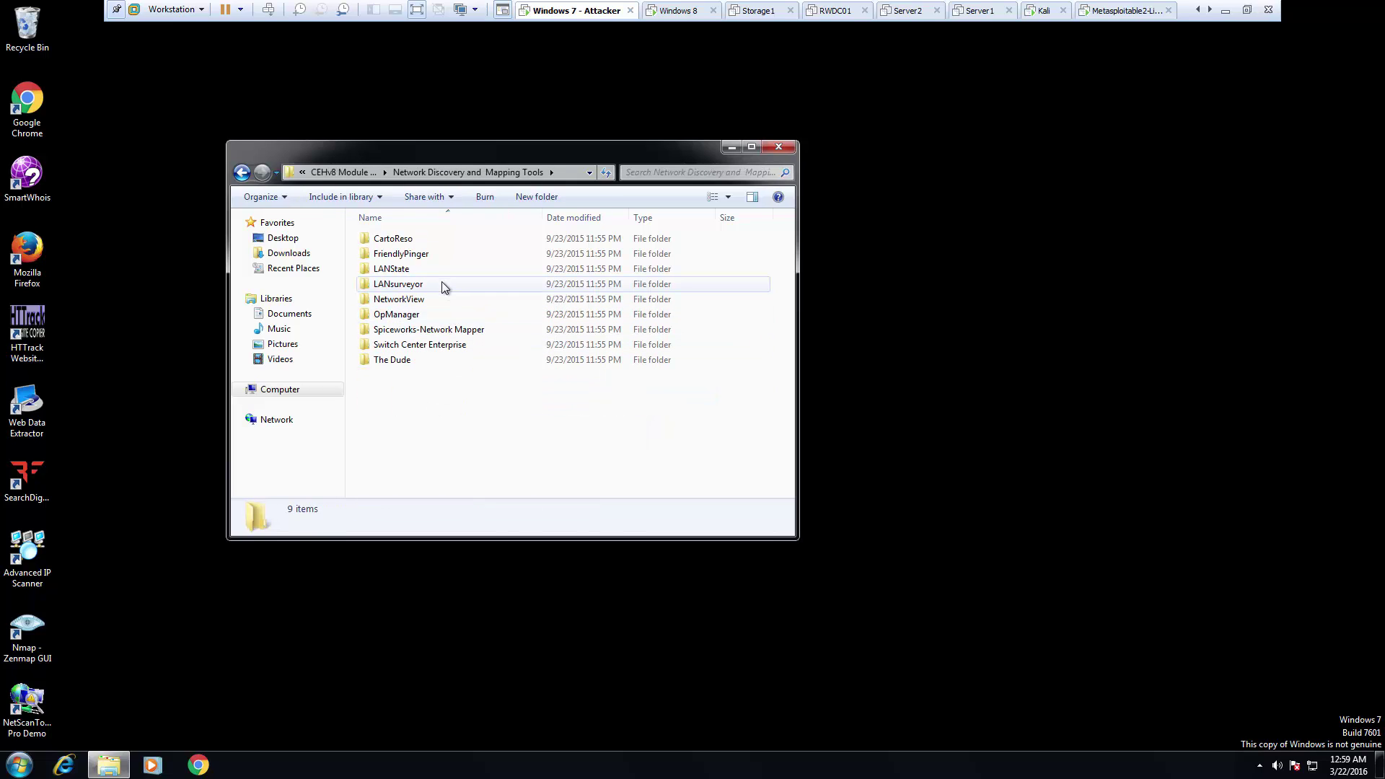
double_click(442, 284)
left_click(396, 245)
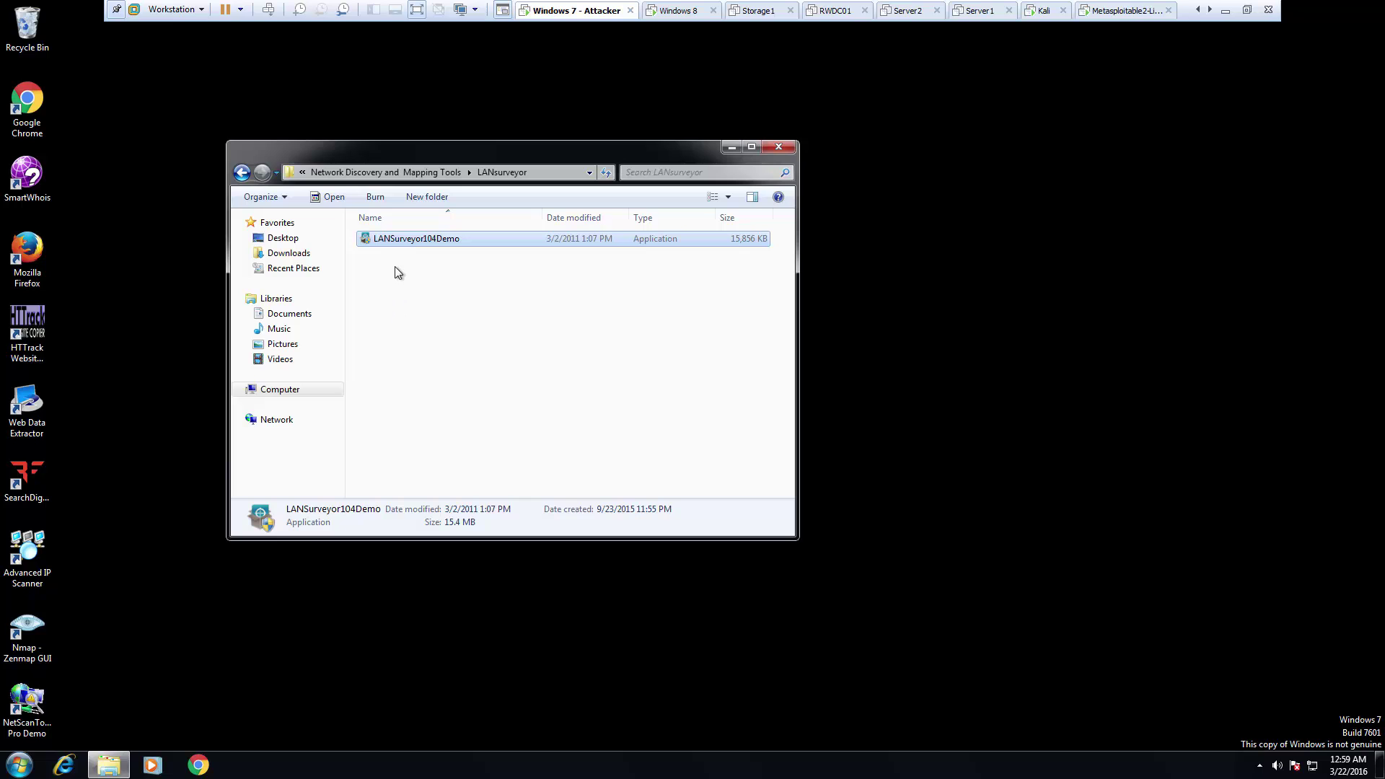
double_click(413, 244)
Step: Allow the installer admin rights and accept the LANsurveyor license agreement
left_click(574, 388)
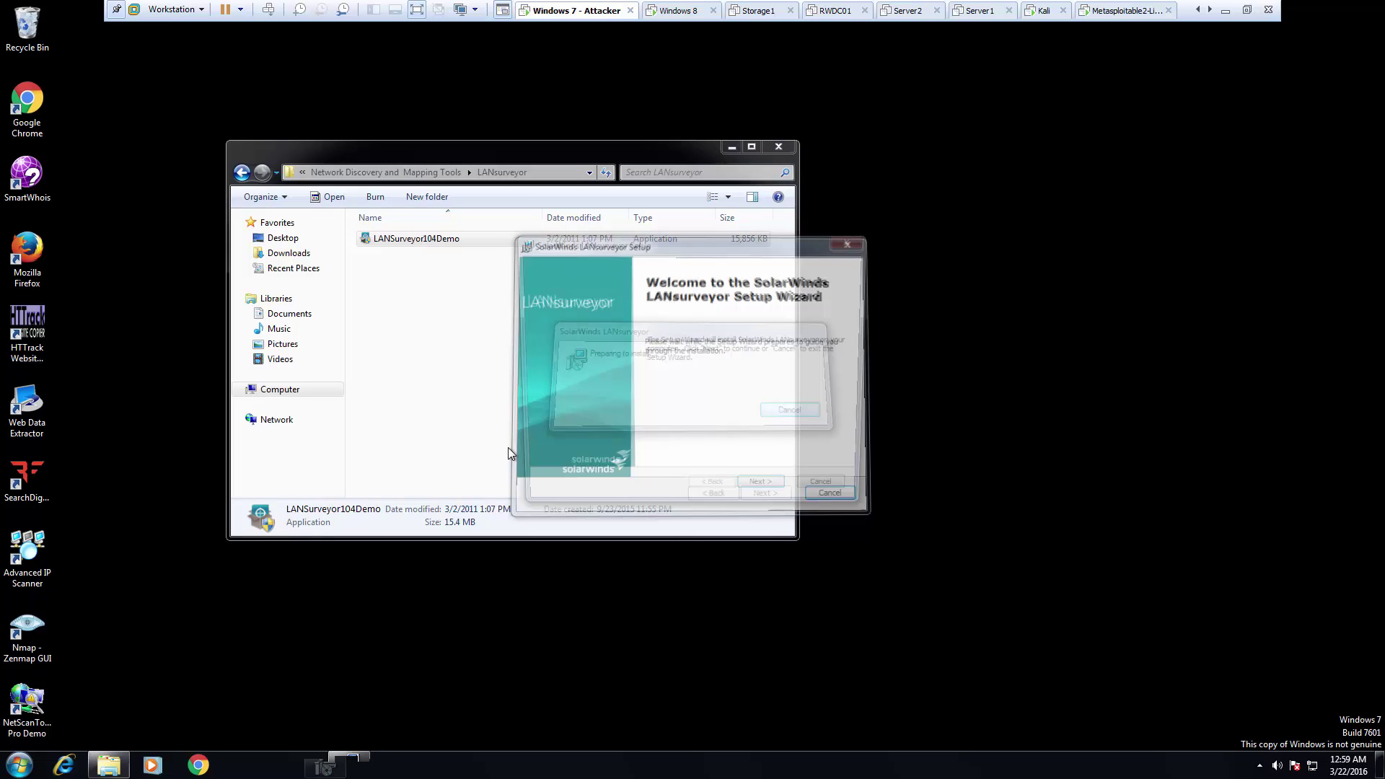
left_click(765, 495)
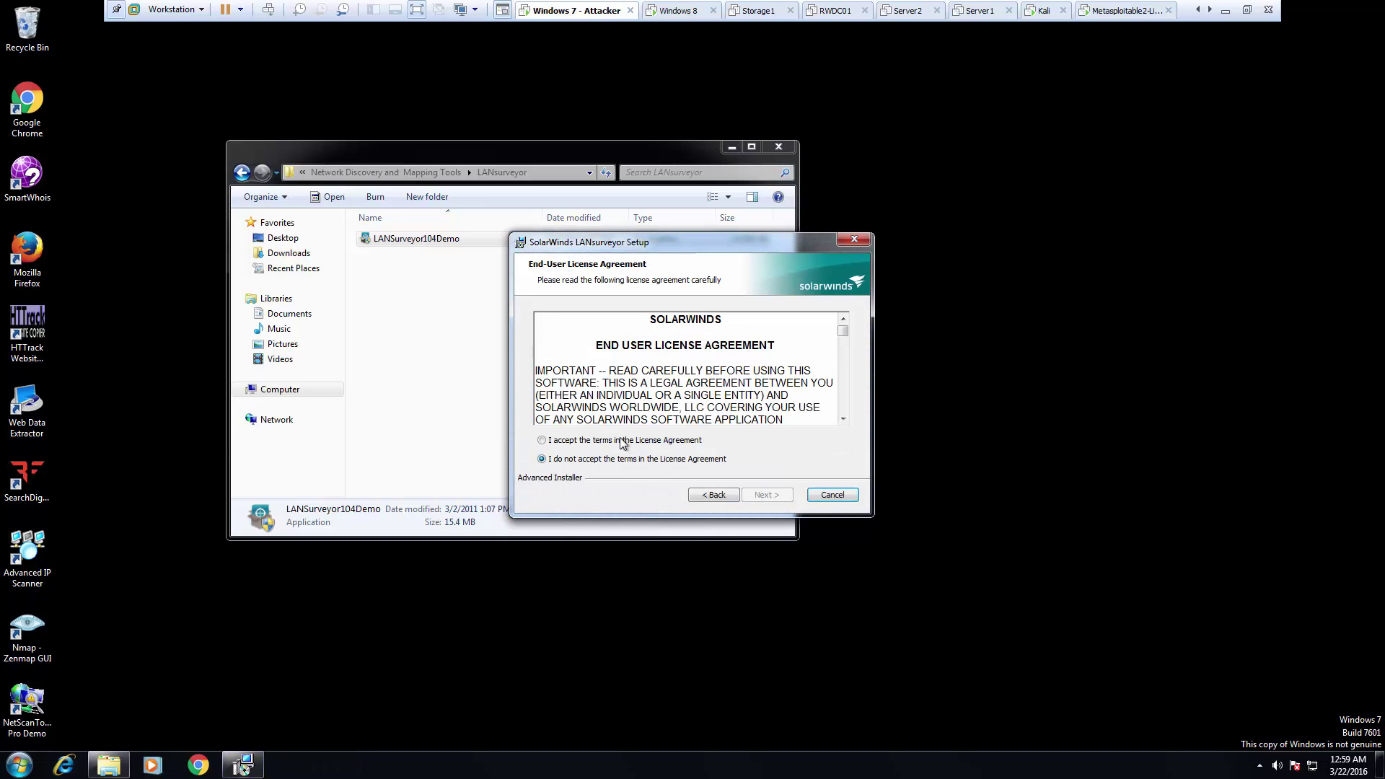
left_click(621, 440)
left_click(769, 494)
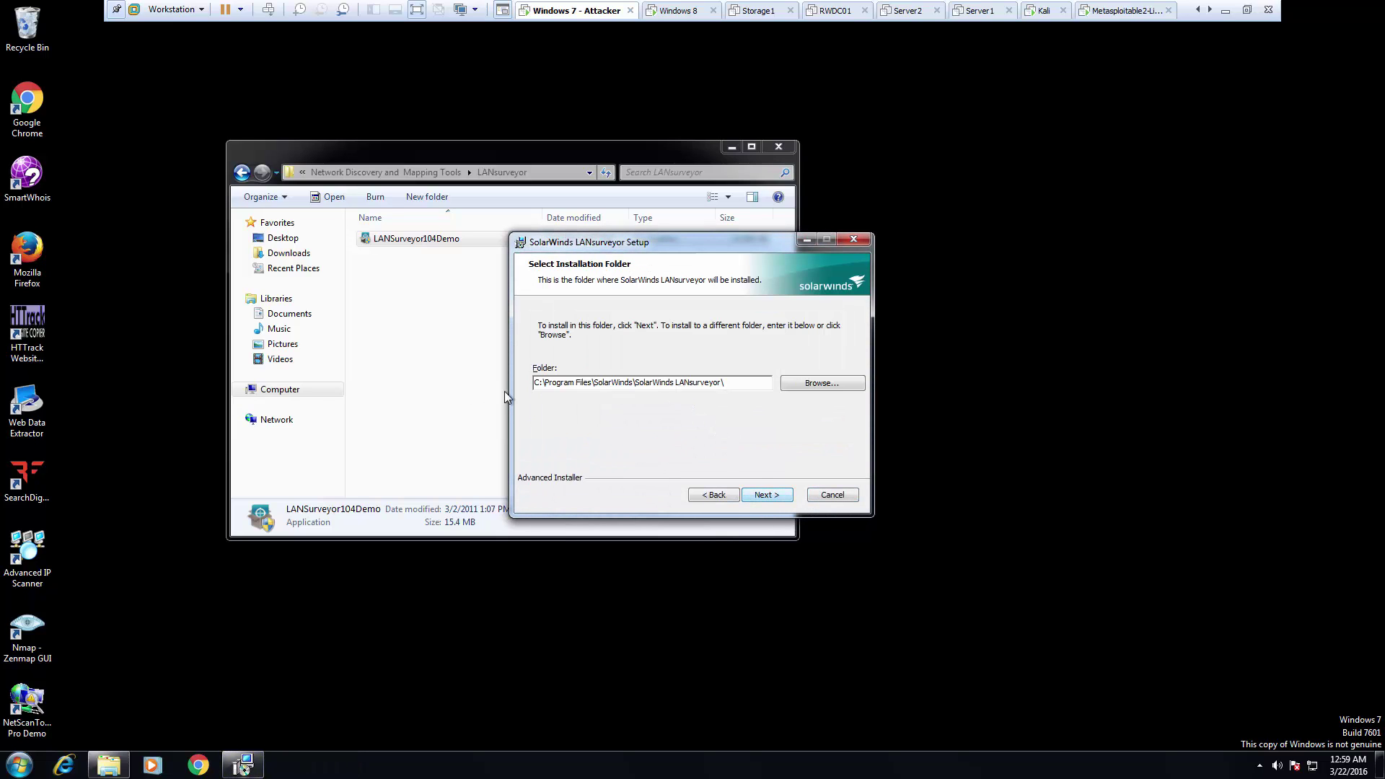
Step: Install to the default folder, then finish without release notes and launch LANsurveyor
left_click(767, 497)
left_click(768, 496)
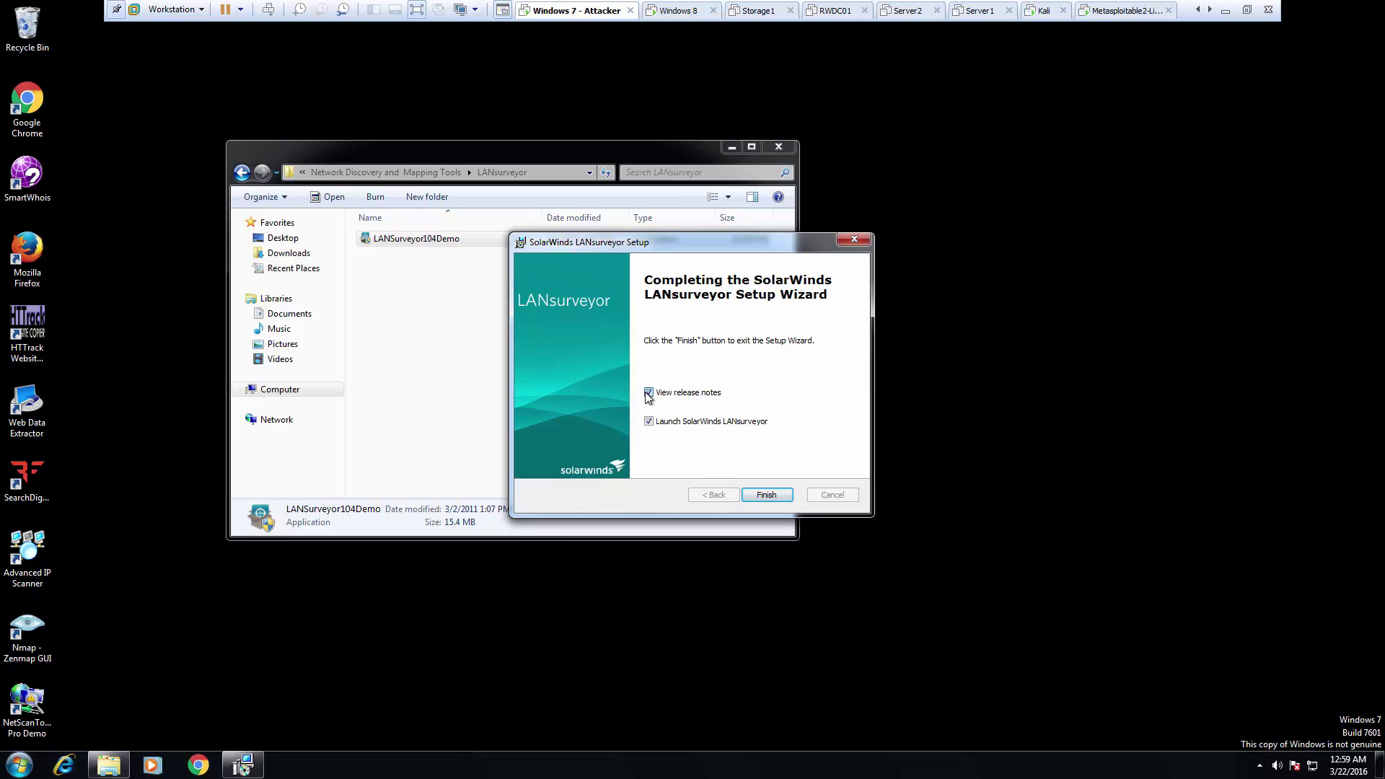
left_click(648, 392)
left_click(766, 495)
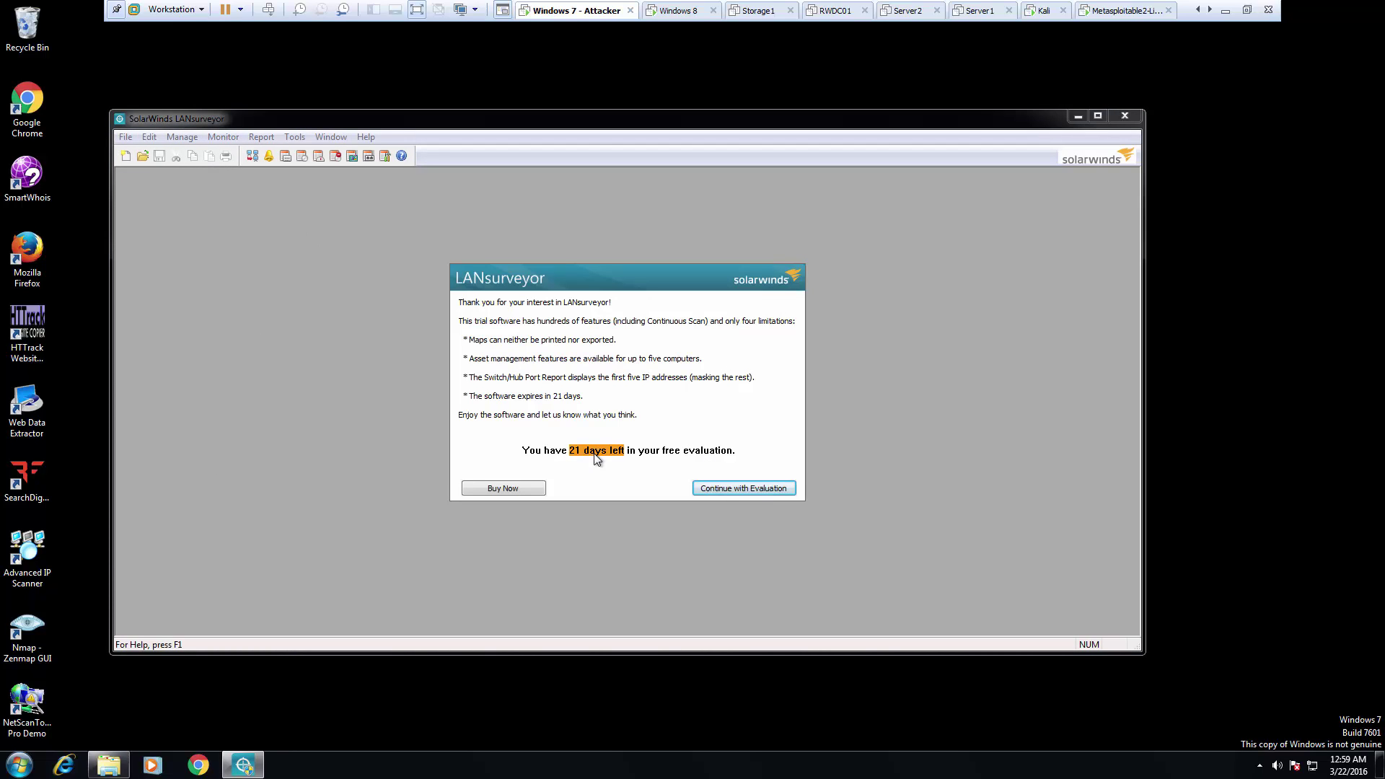
Step: Continue with the 21-day evaluation and dismiss the Configure Authentication prompt
left_click(746, 490)
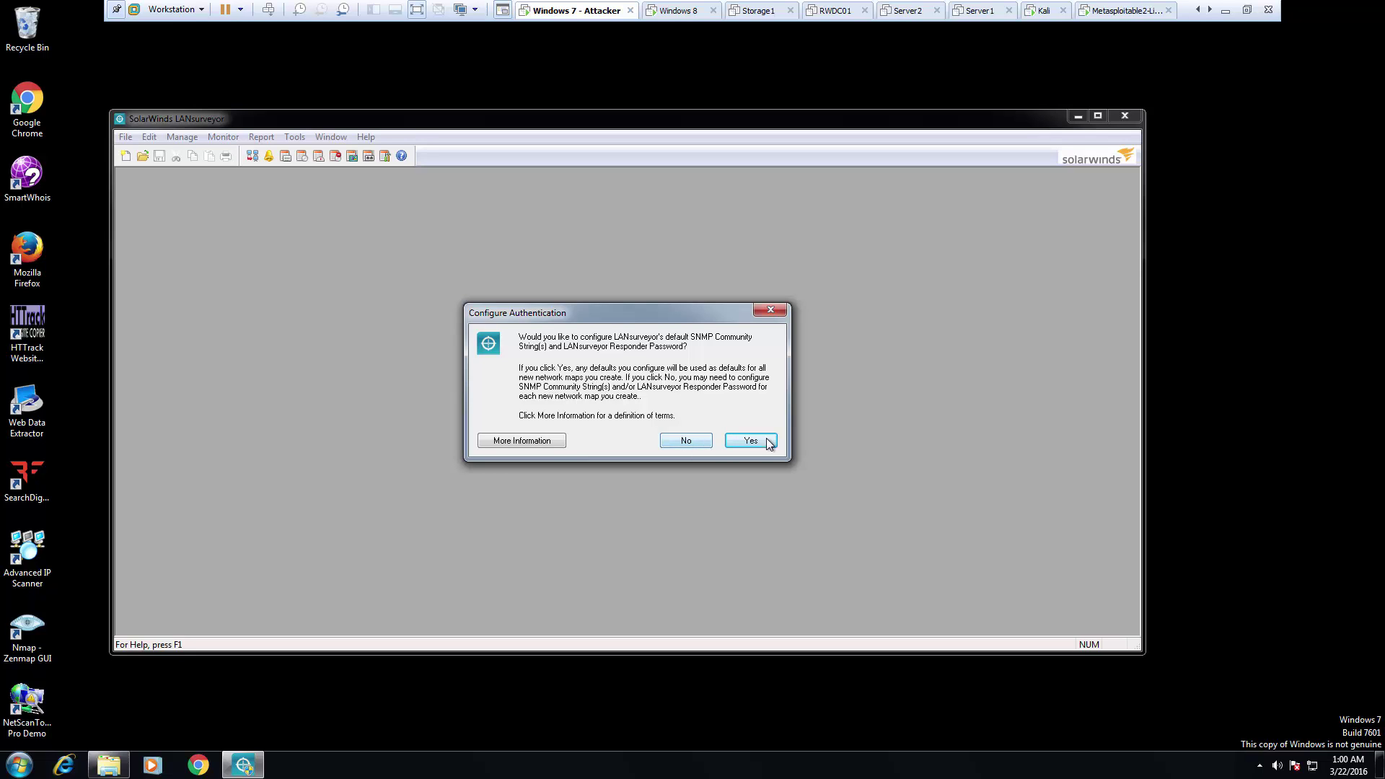
left_click(710, 440)
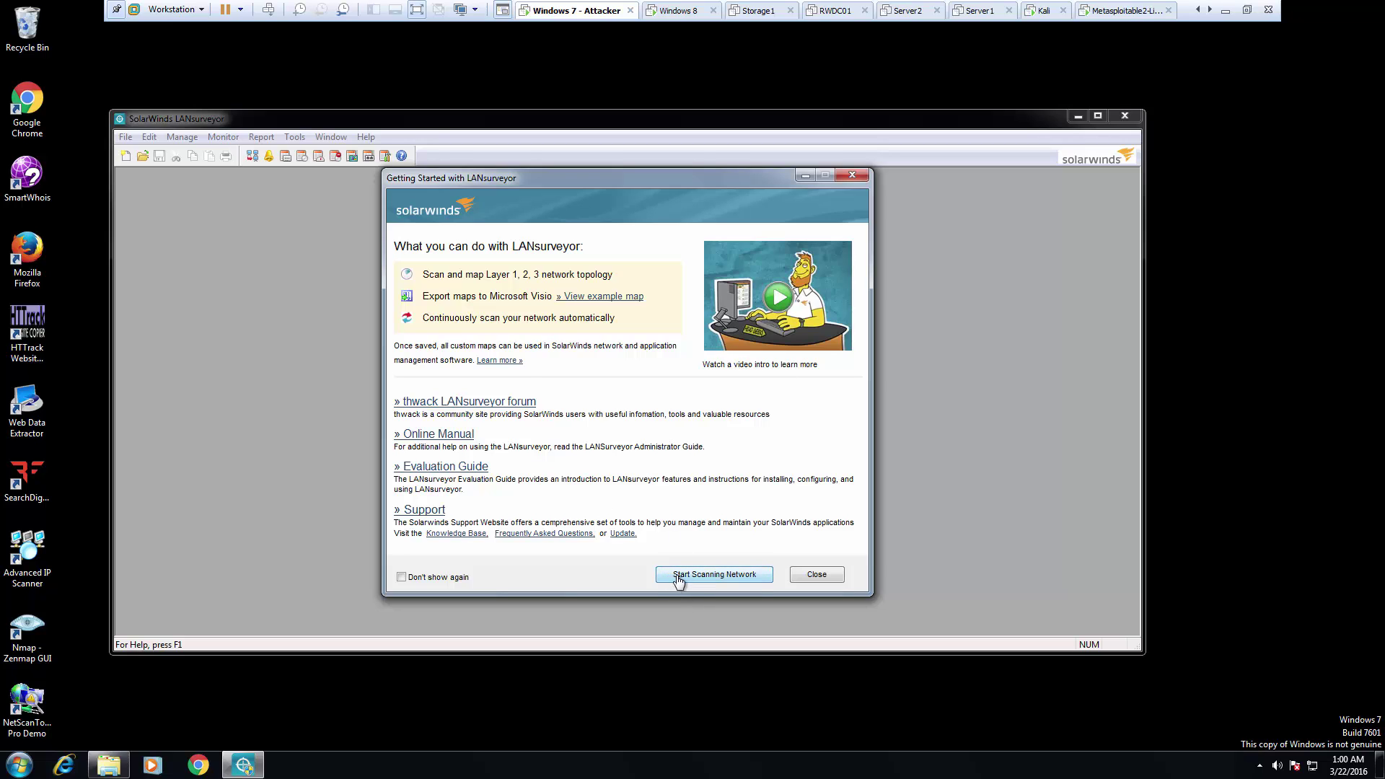
Step: Scan 192.168.10.1–192.168.10.254 with public/private community strings at about three-quarters mapping speed
left_click(703, 575)
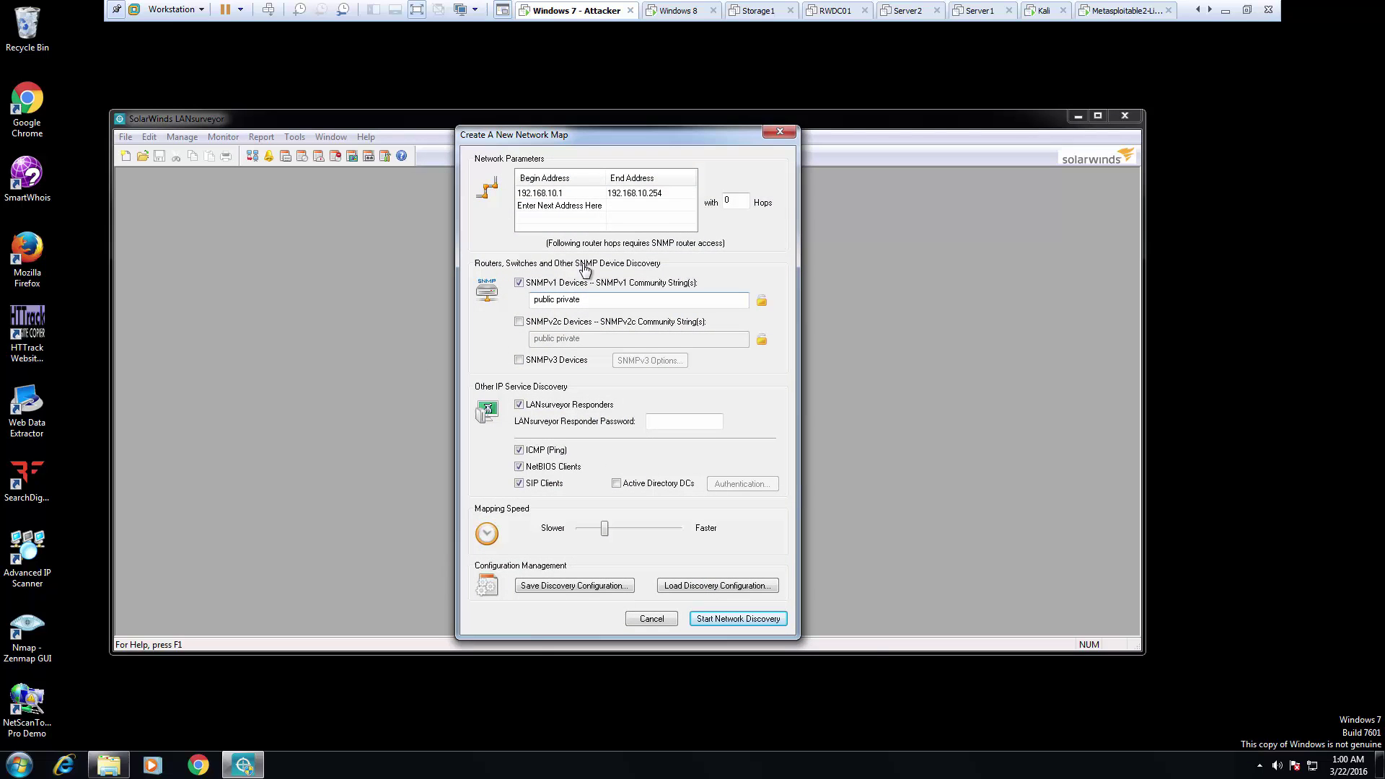
left_click(585, 196)
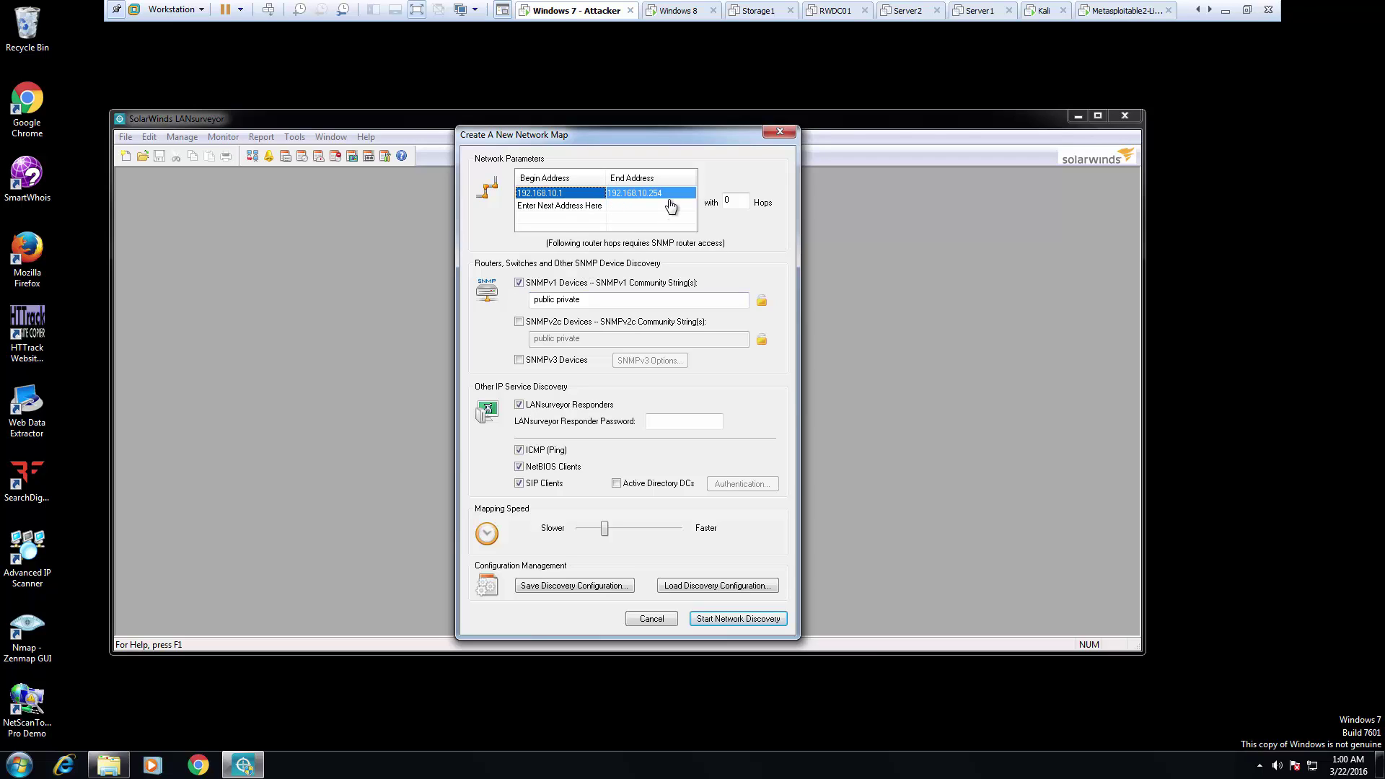
left_click_drag(606, 301, 530, 304)
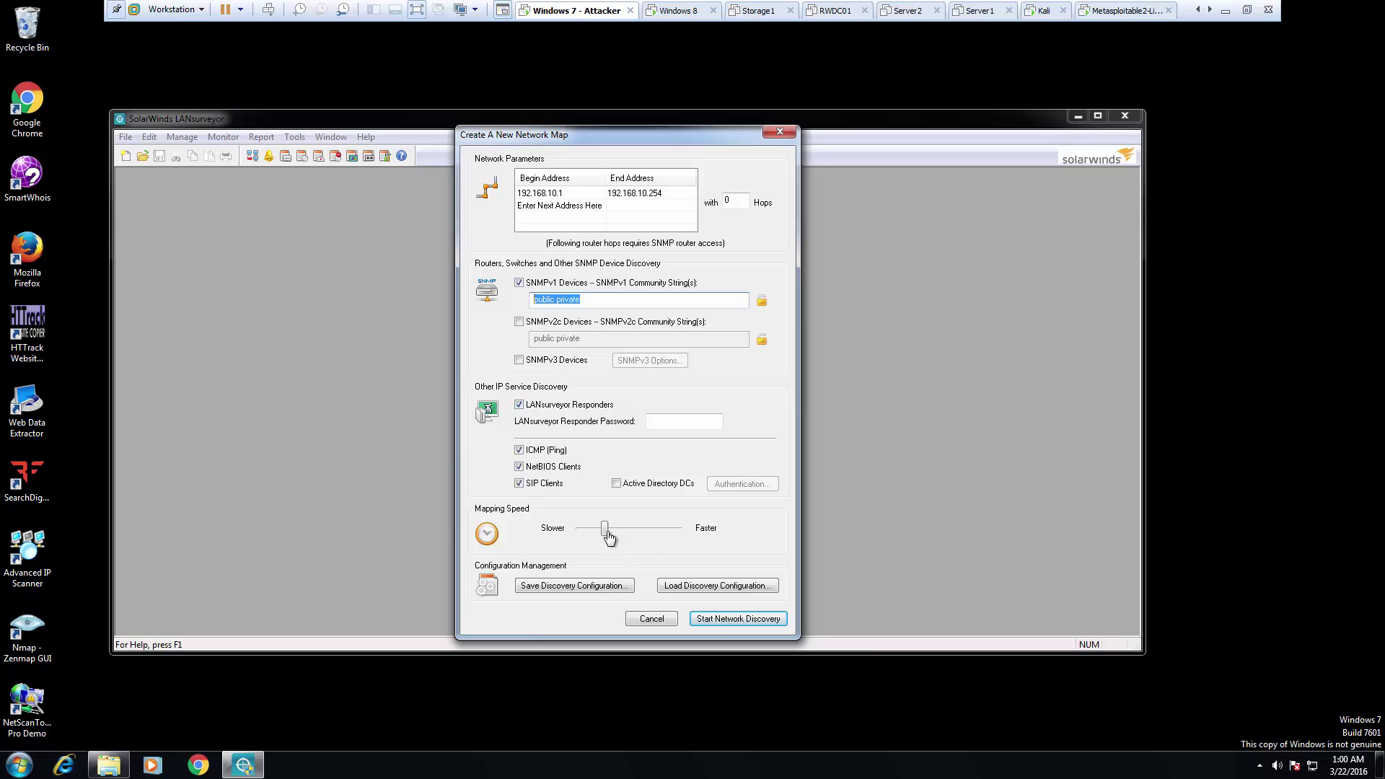
left_click_drag(605, 531, 680, 542)
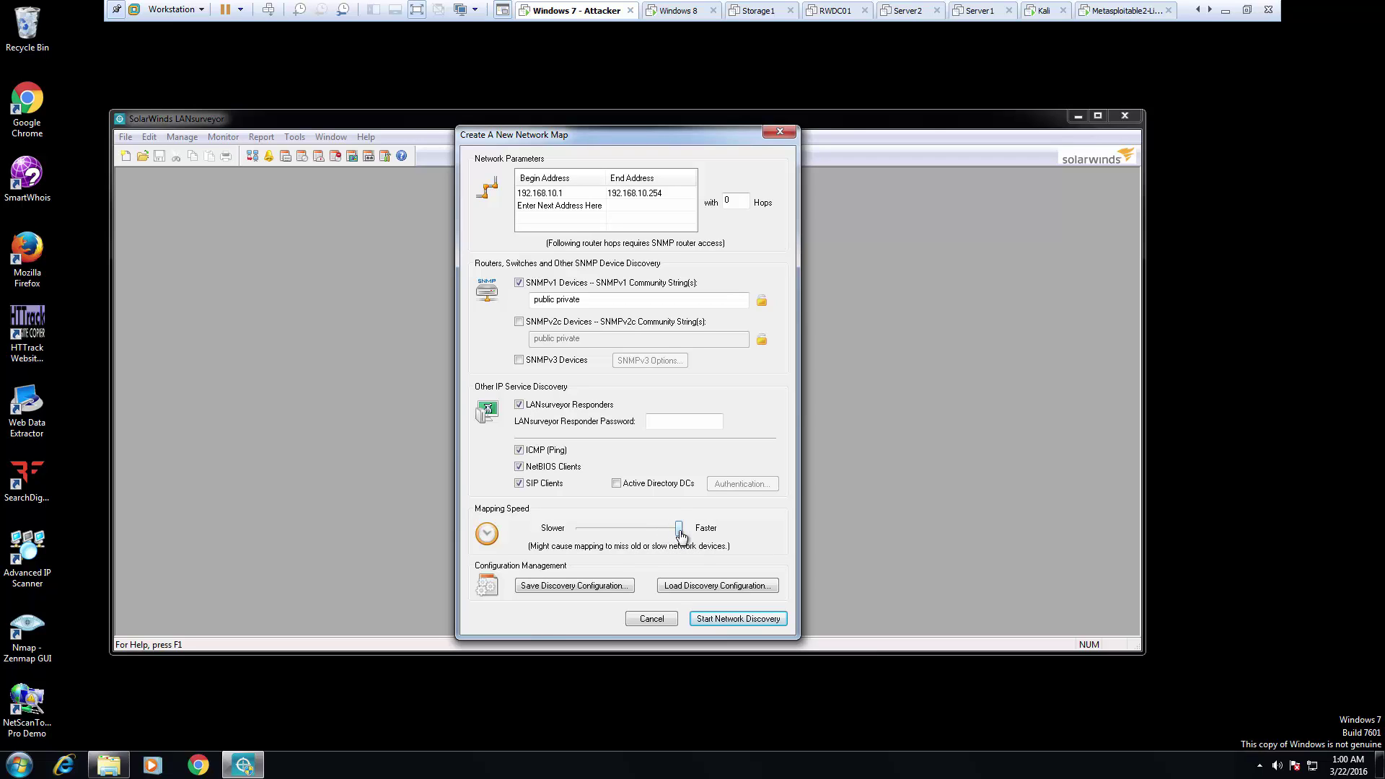
left_click_drag(681, 534, 655, 532)
left_click(736, 619)
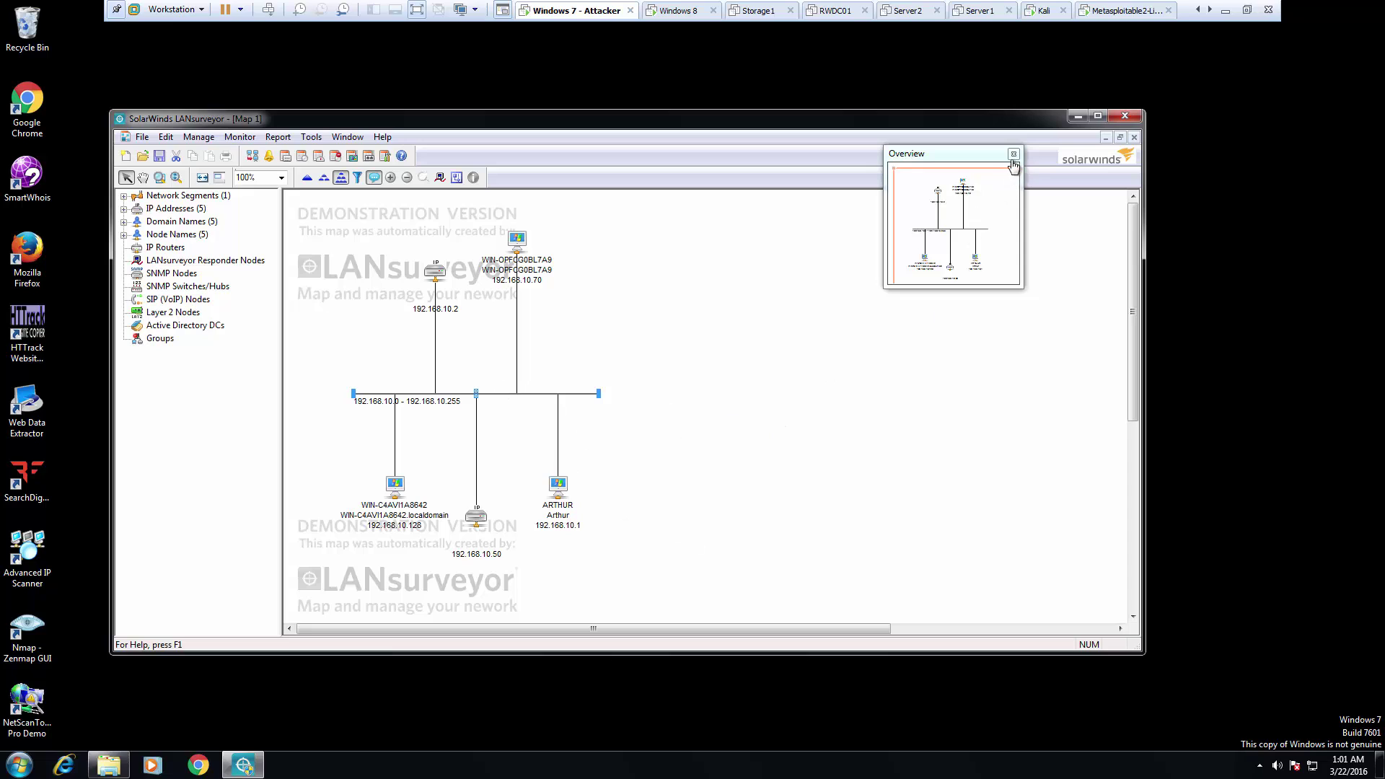
Step: Maximize the Map 1 window, then select and deselect a router node
left_click(1098, 115)
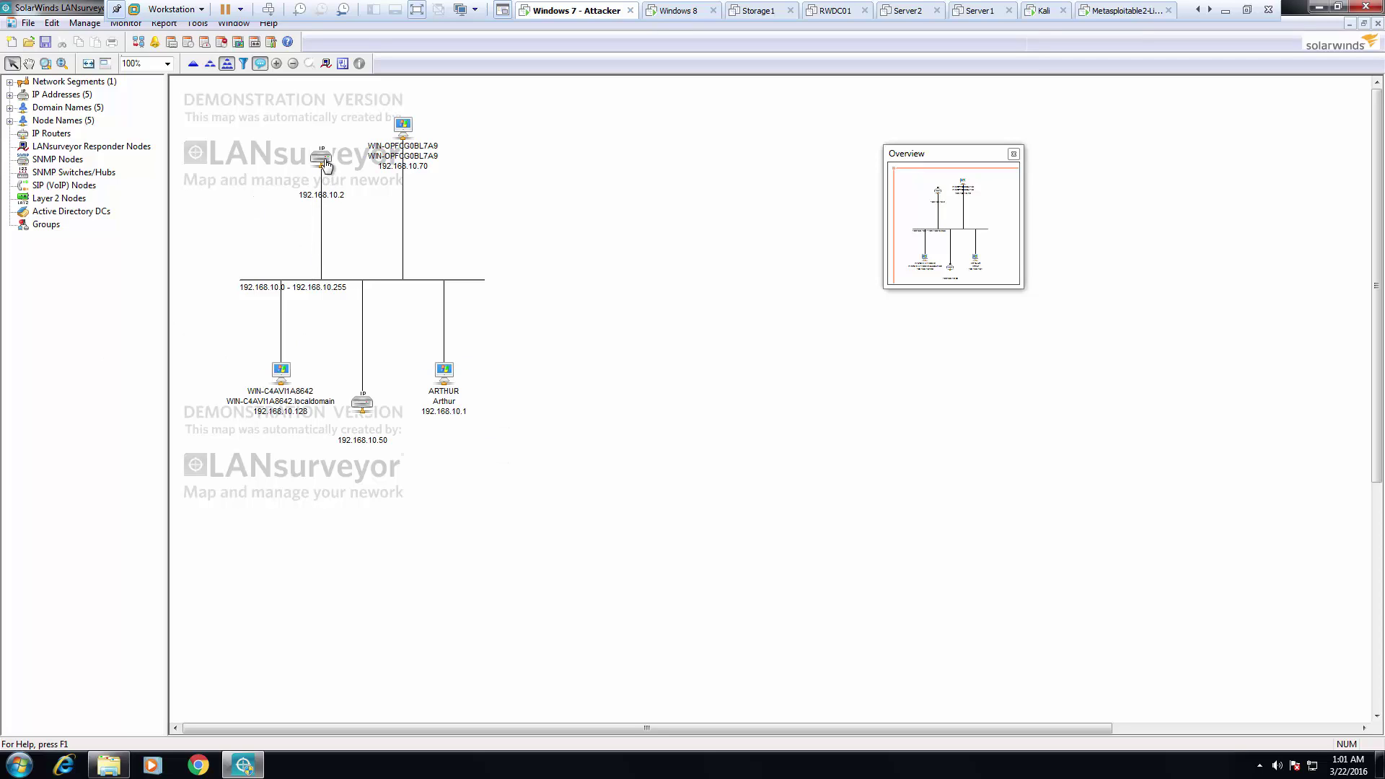
left_click(365, 410)
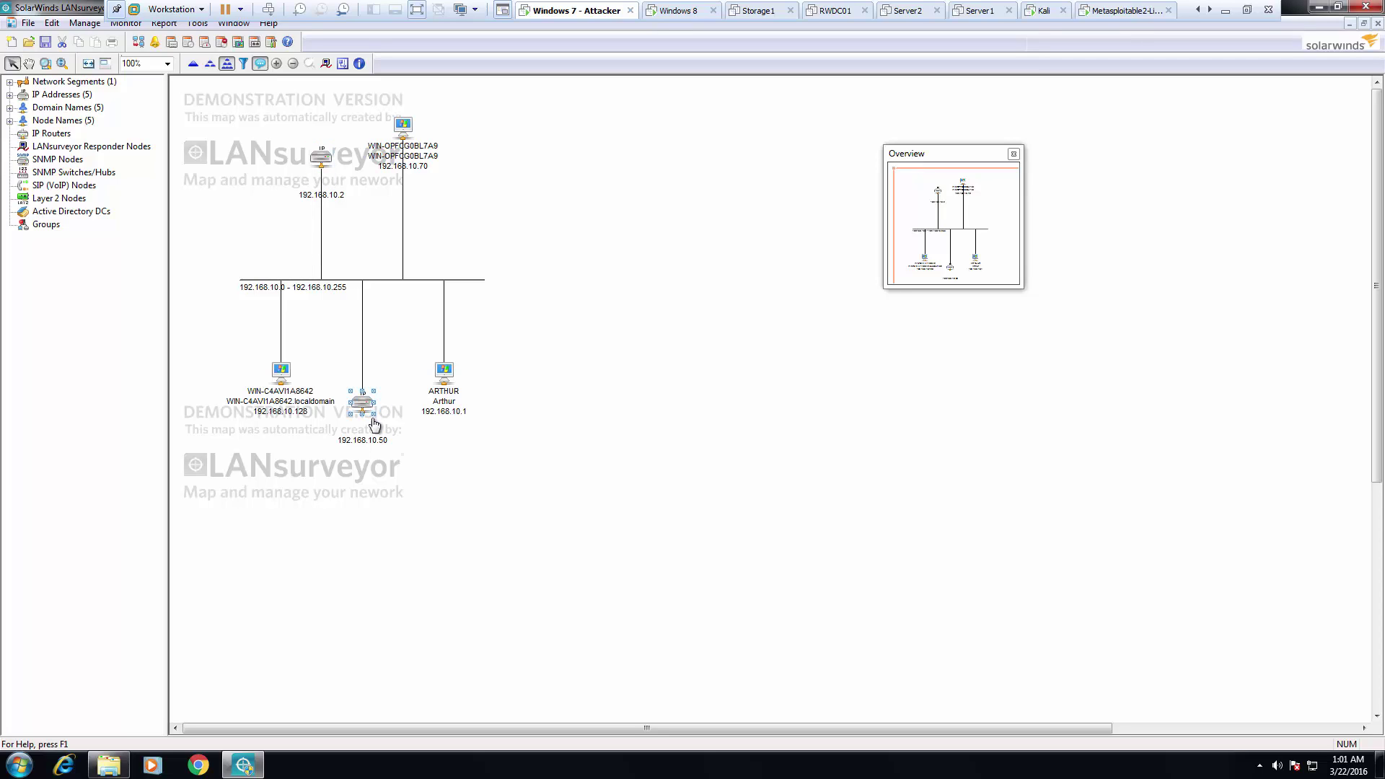
left_click(384, 461)
Step: Expand IP Addresses and Domain Names to highlight 192.168.10.2 and WIN-OPFCG0BL7A9 on the map
left_click(54, 94)
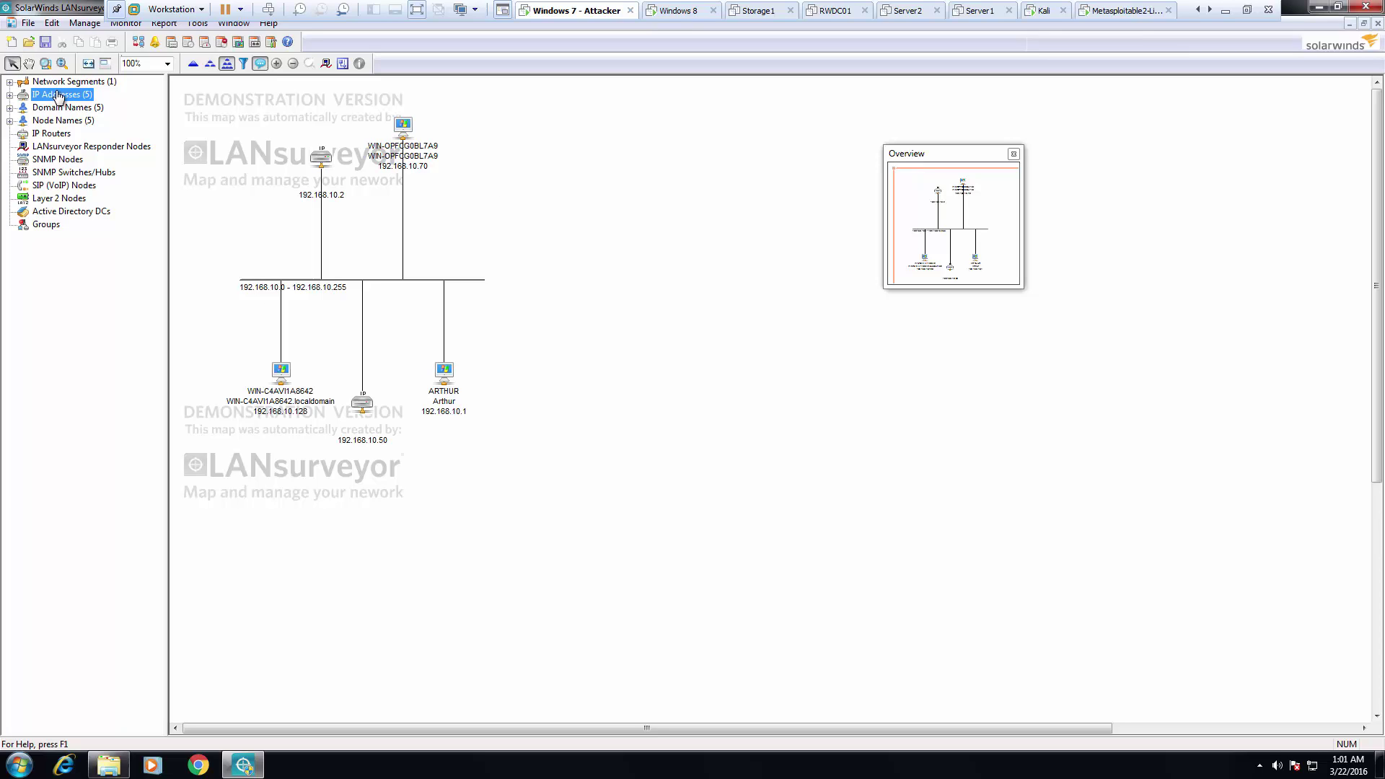
left_click(9, 95)
left_click(50, 119)
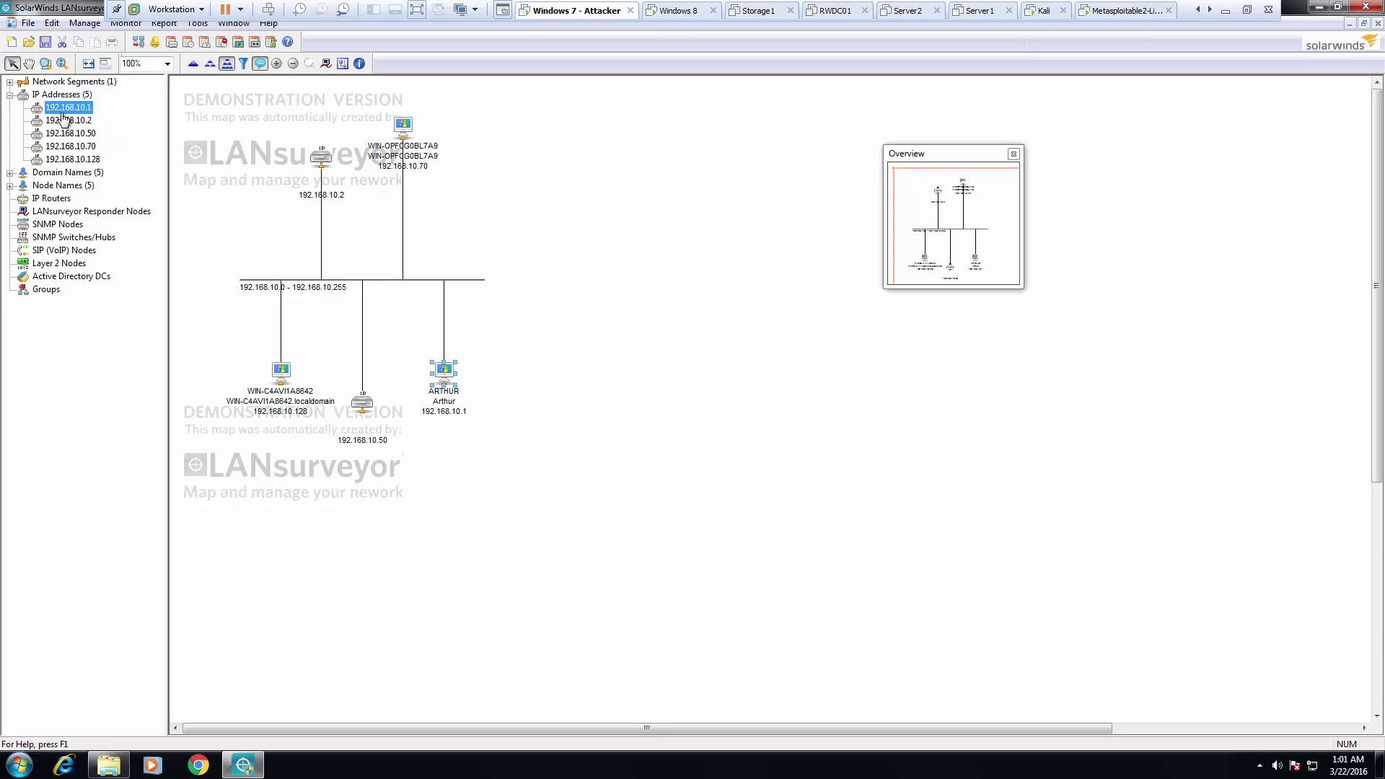
left_click(72, 173)
left_click(10, 173)
left_click(42, 187)
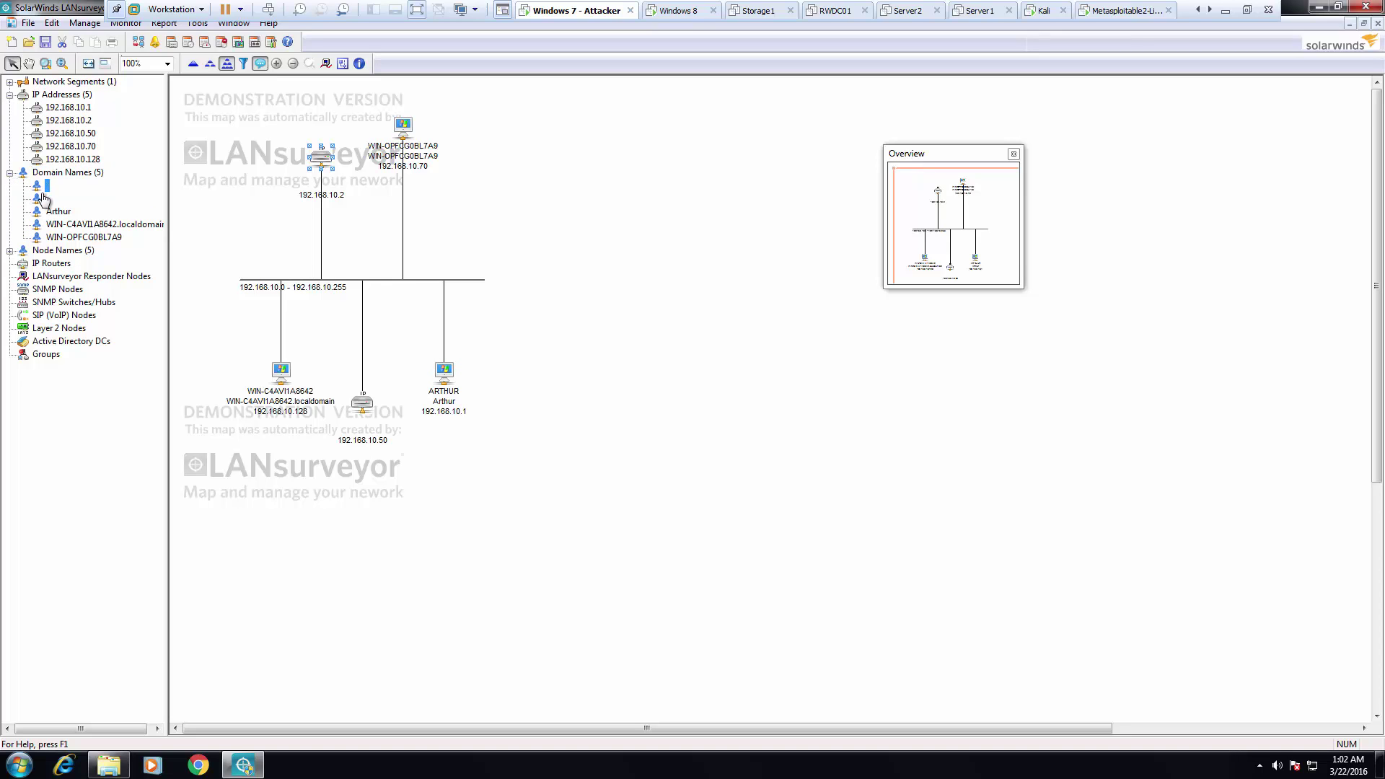
left_click(72, 237)
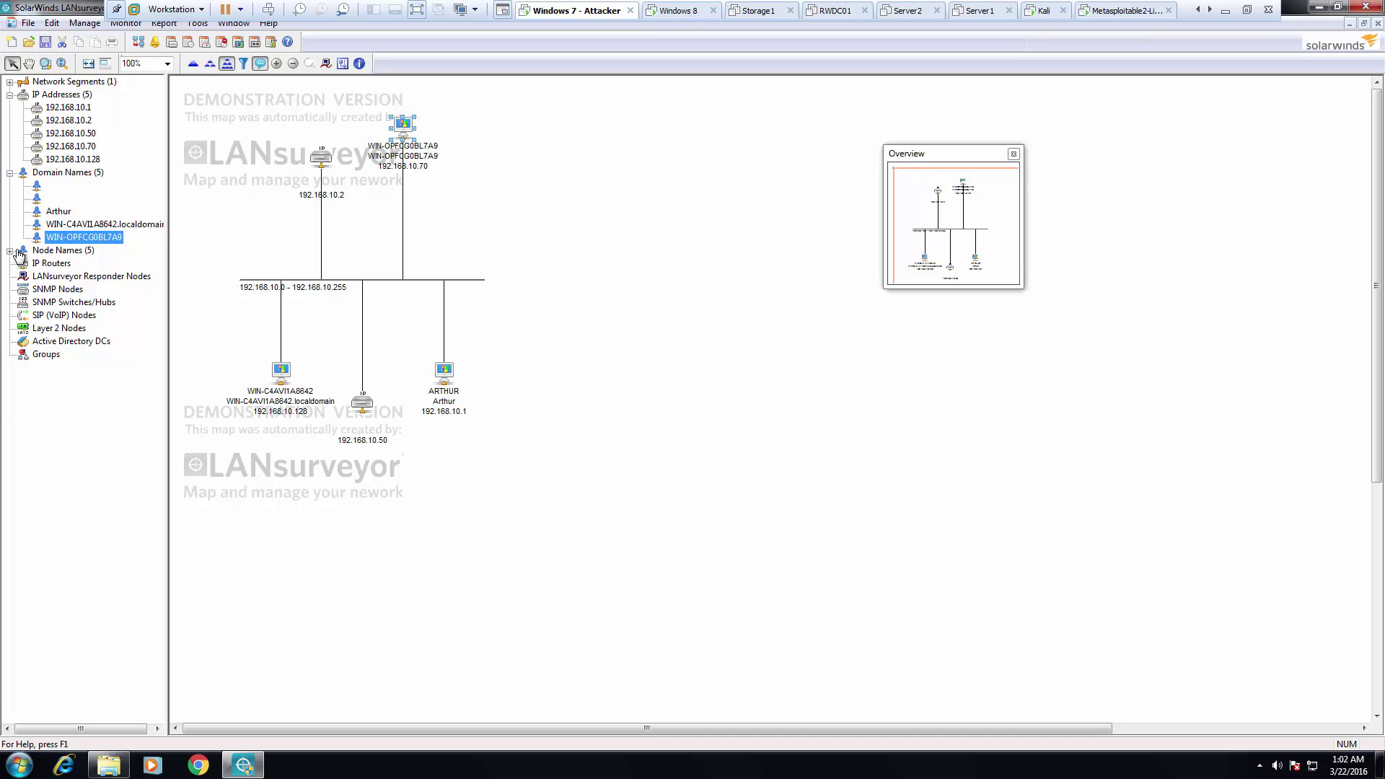
Step: Expand Node Names to highlight ARTHUR and WIN-OPFCG0BL7A9, then leave VMware full screen
left_click(9, 252)
left_click(60, 290)
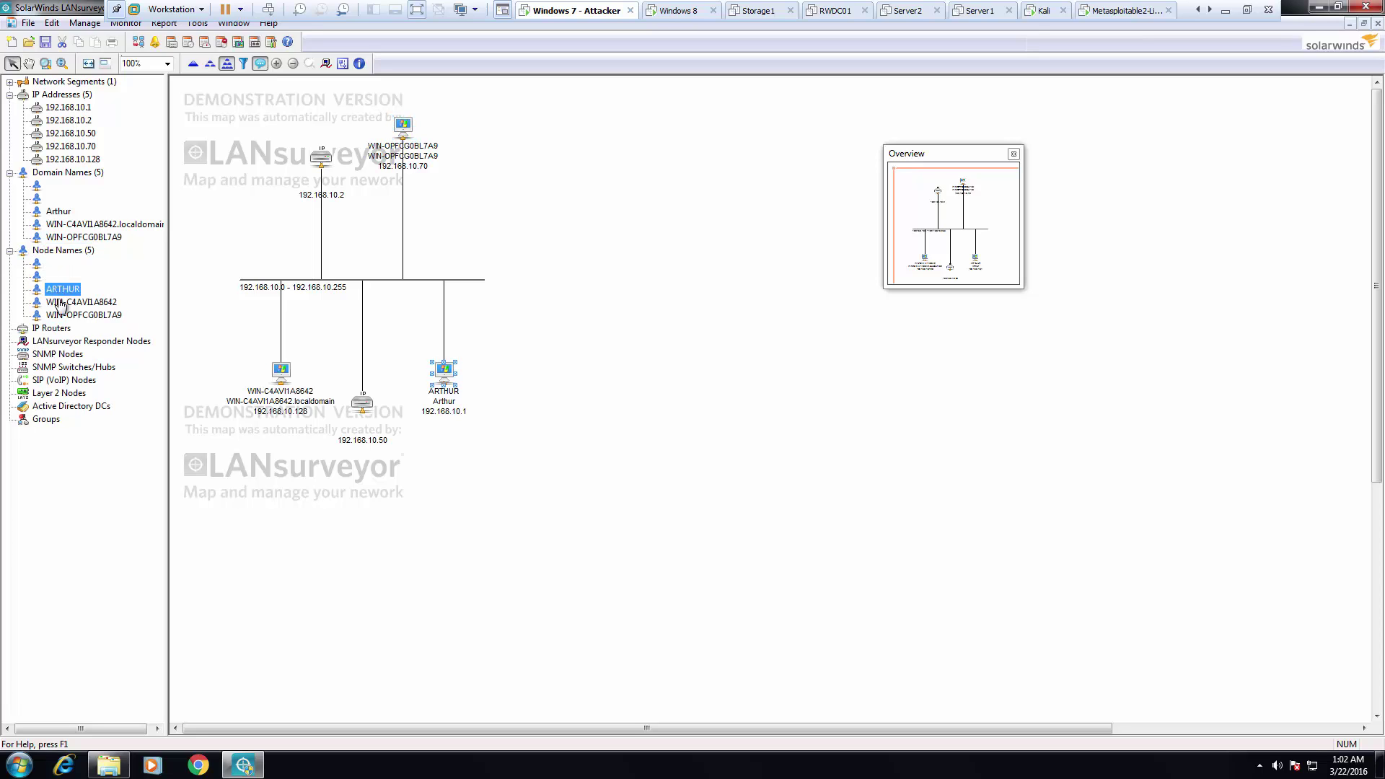
left_click(62, 316)
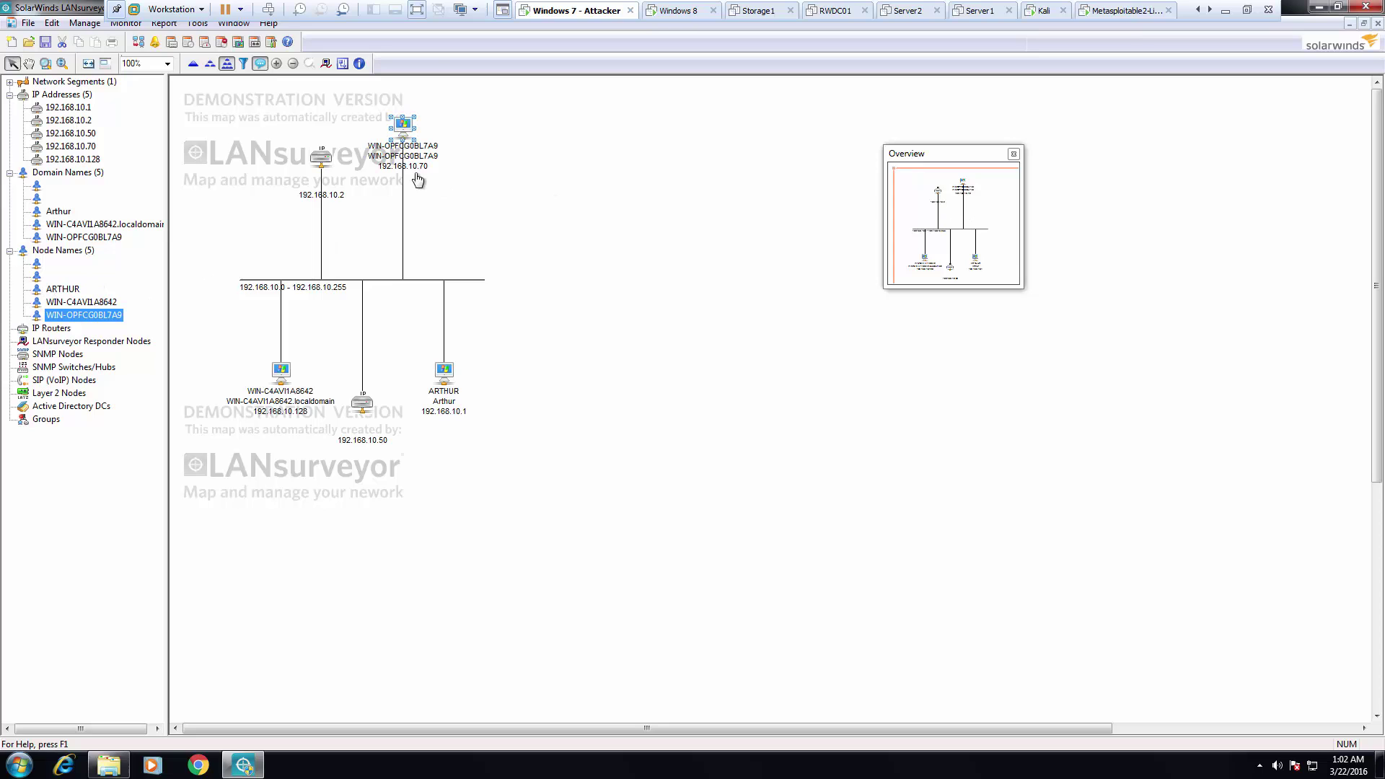
left_click(422, 14)
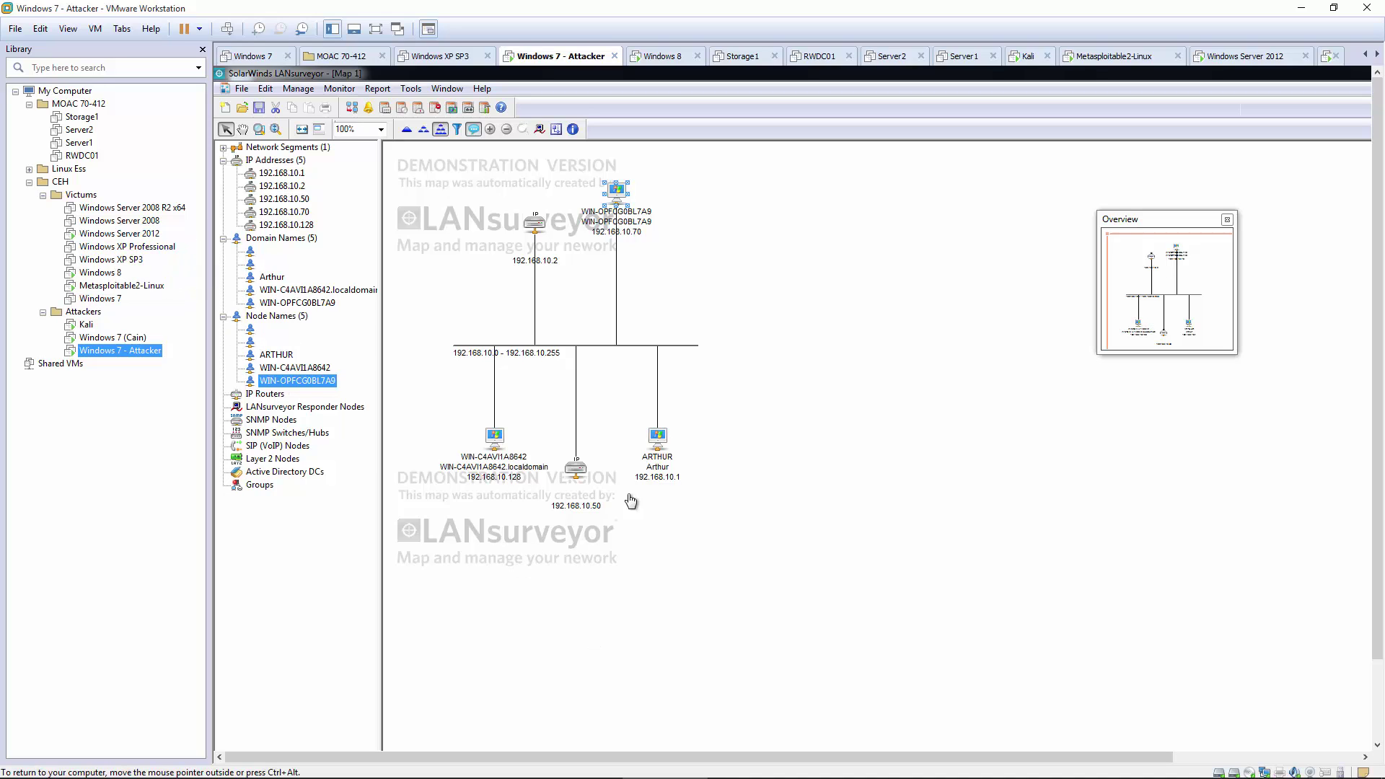
left_click(653, 447)
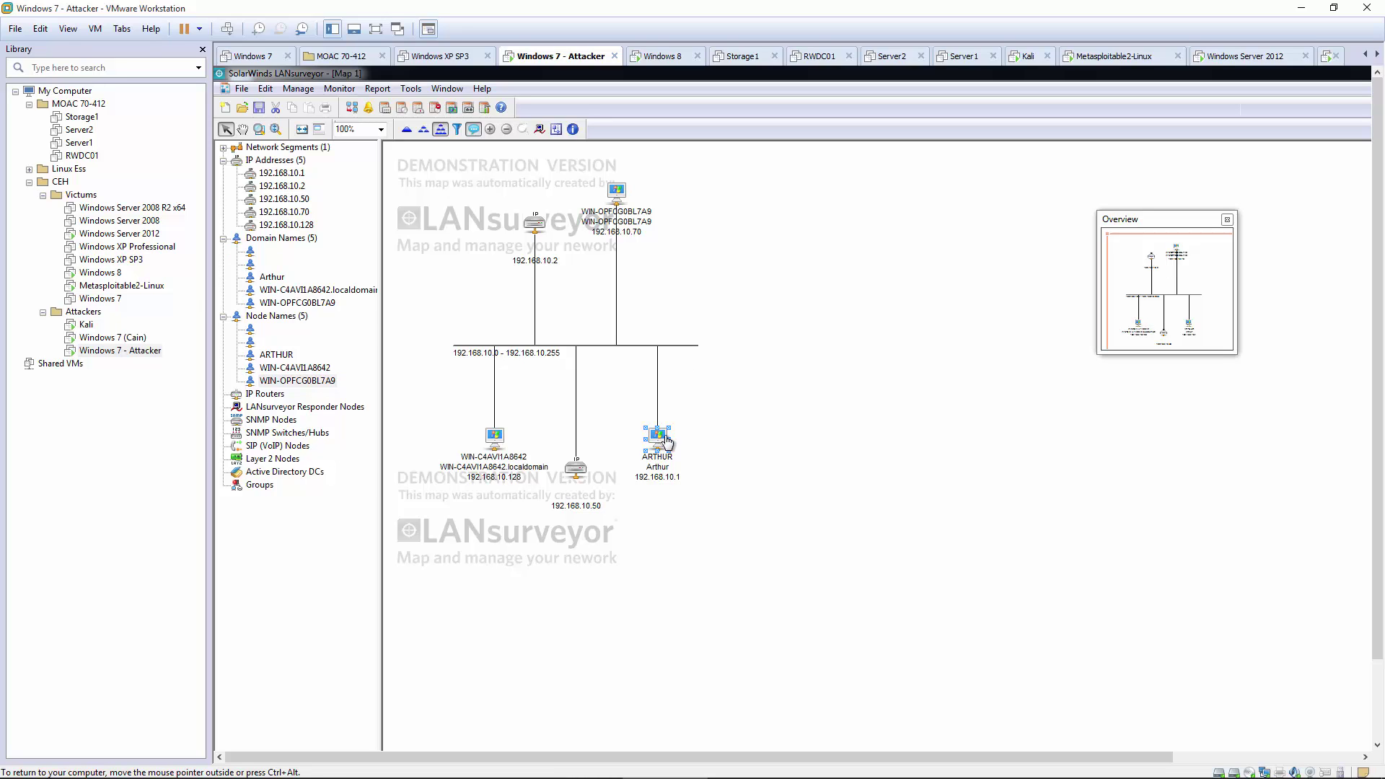
left_click(538, 234)
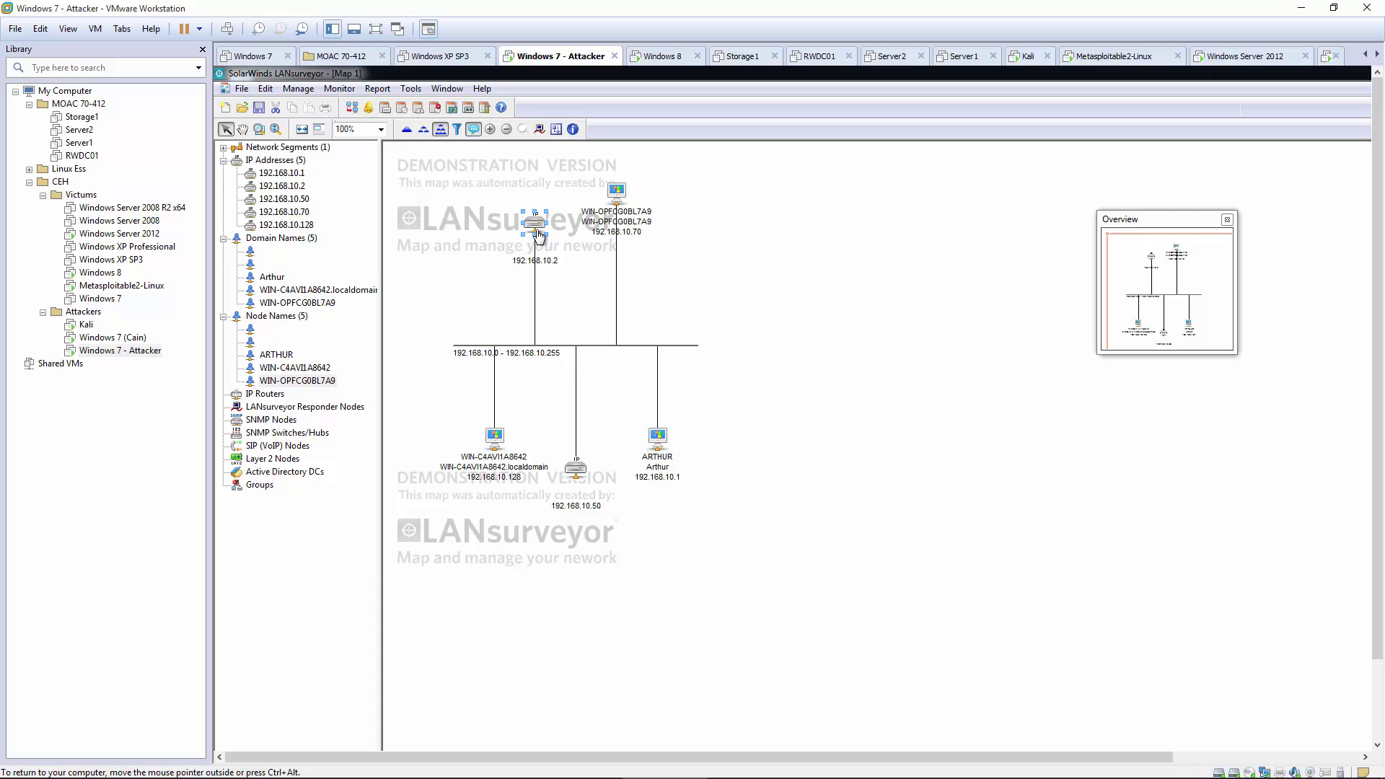